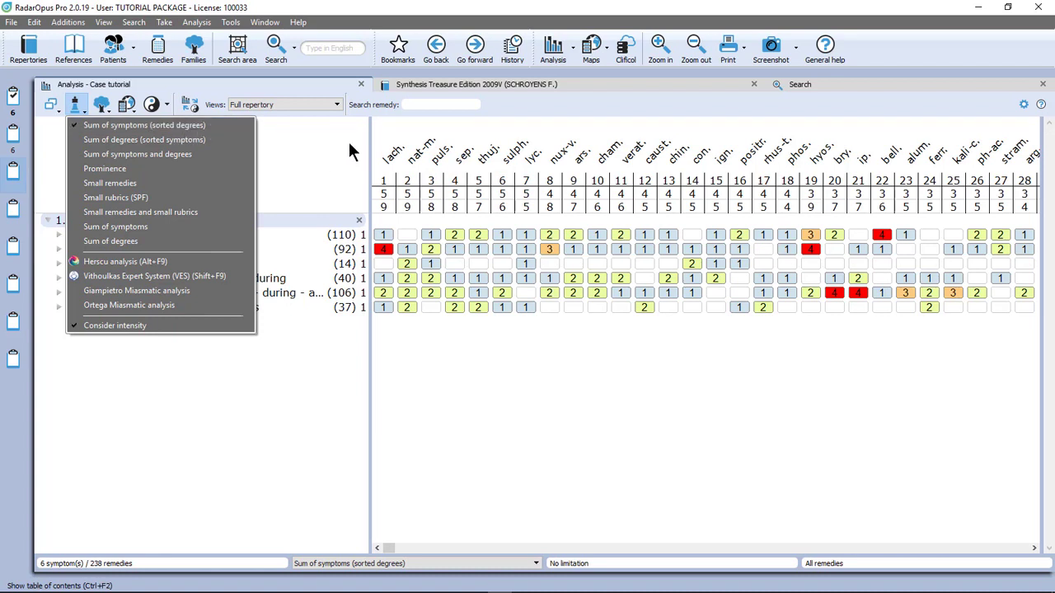
- Switch the analysis strategy to Sum of degrees (sorted symptoms)
click(394, 155)
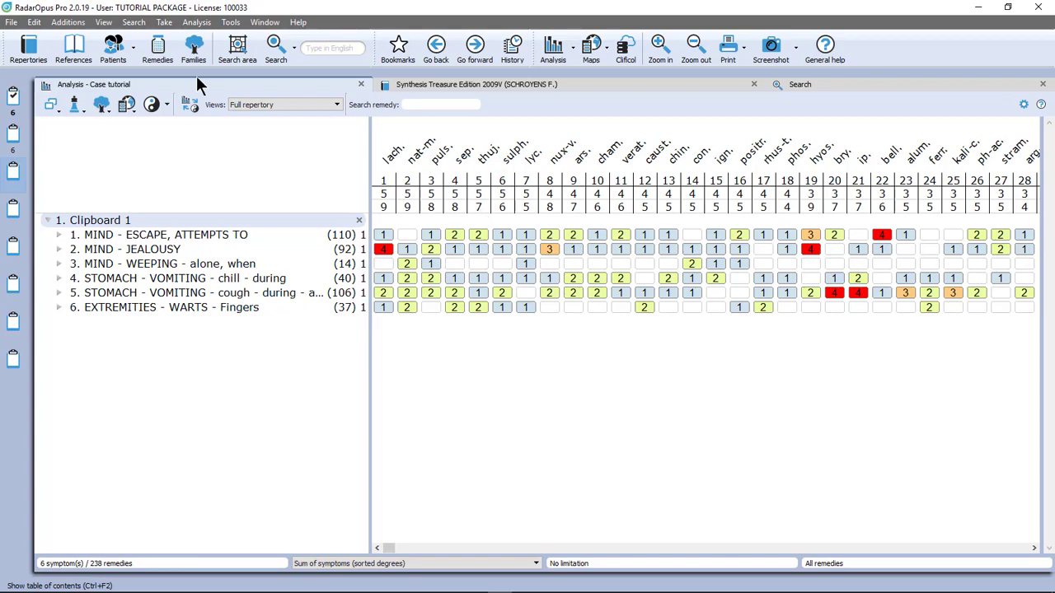
click(73, 105)
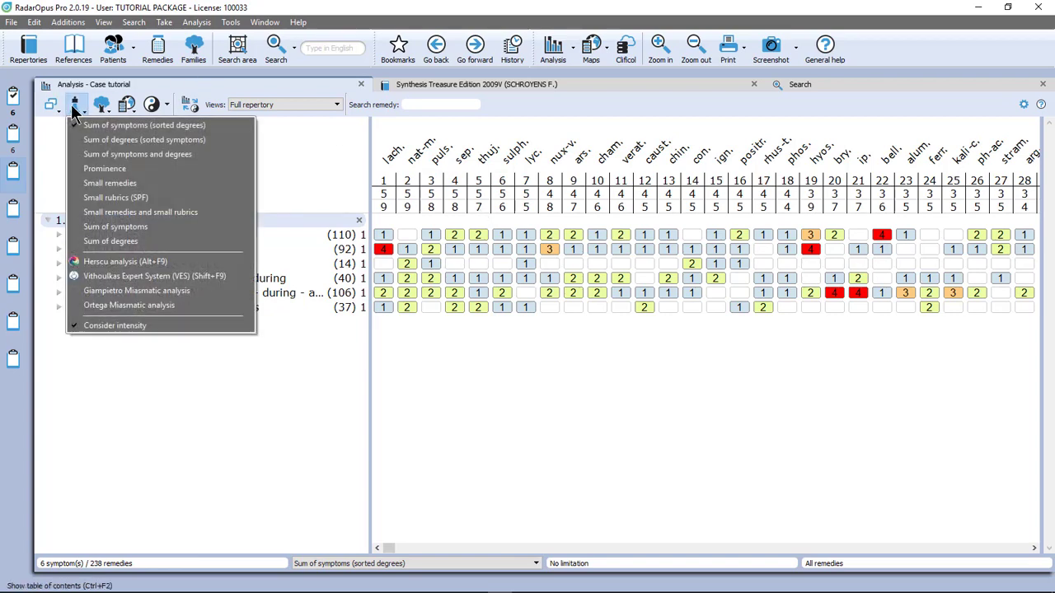
click(124, 140)
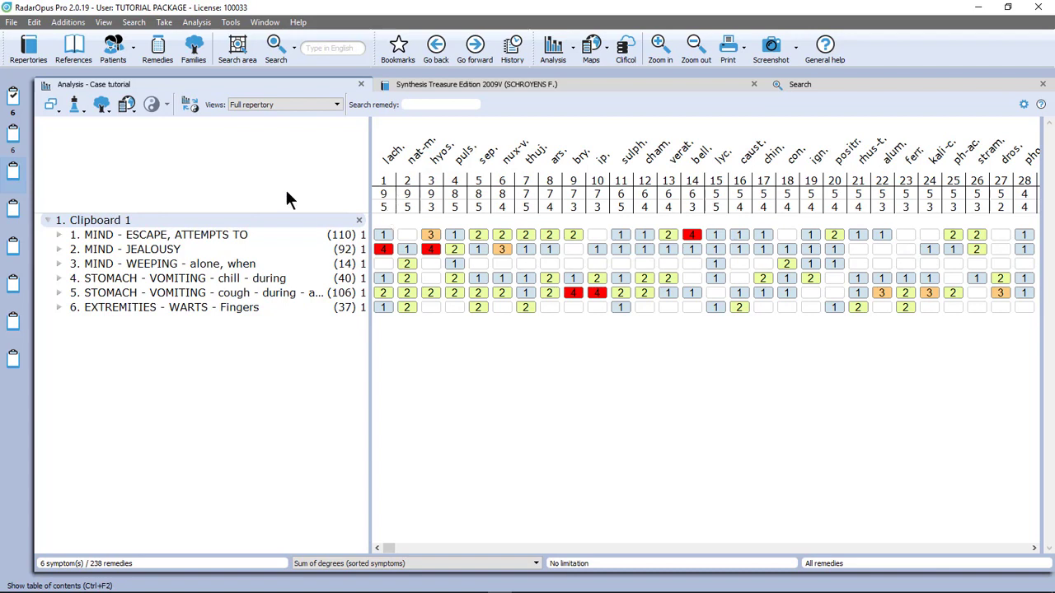
- Set the analysis strategy back to Sum of symptoms (sorted degrees)
click(80, 108)
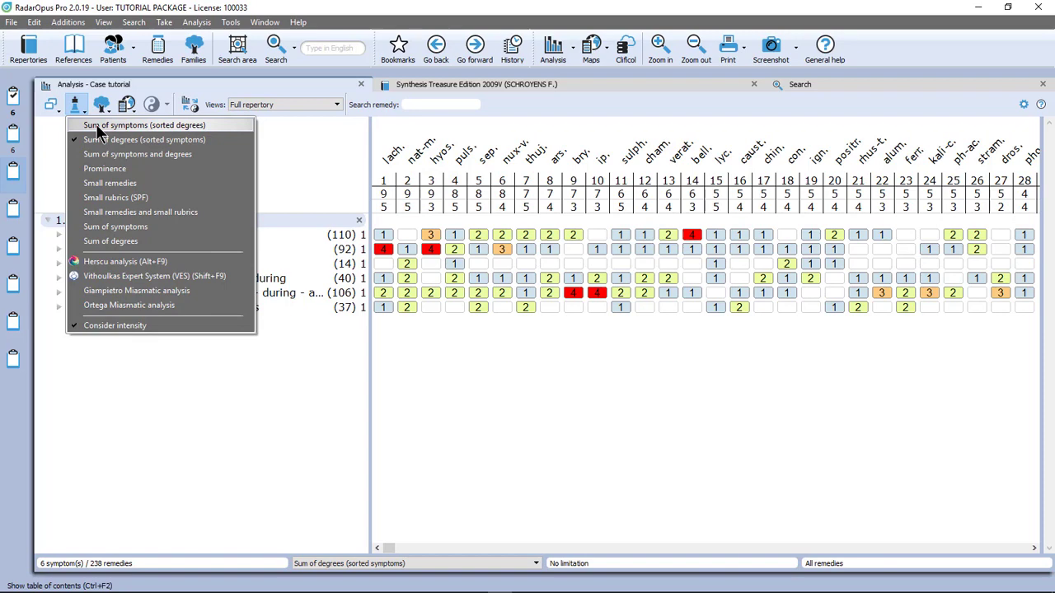
click(95, 123)
click(80, 105)
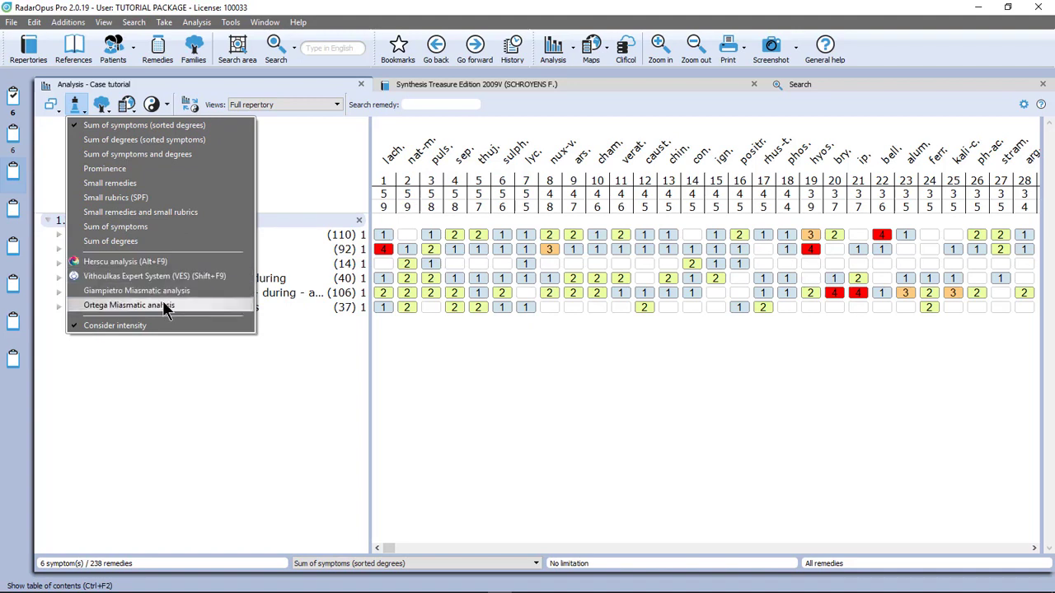
click(347, 497)
click(78, 108)
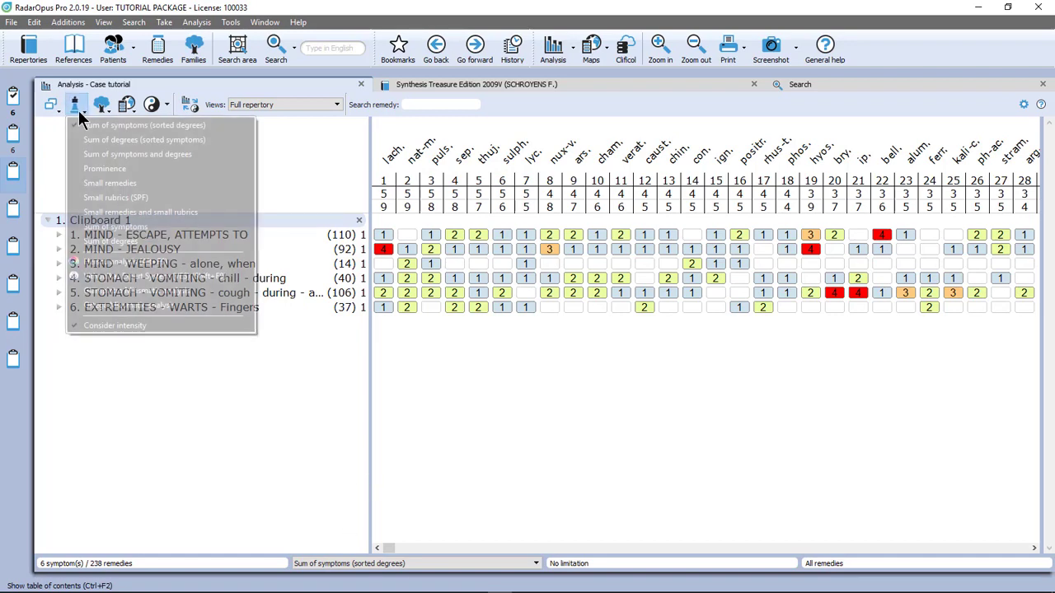
click(102, 125)
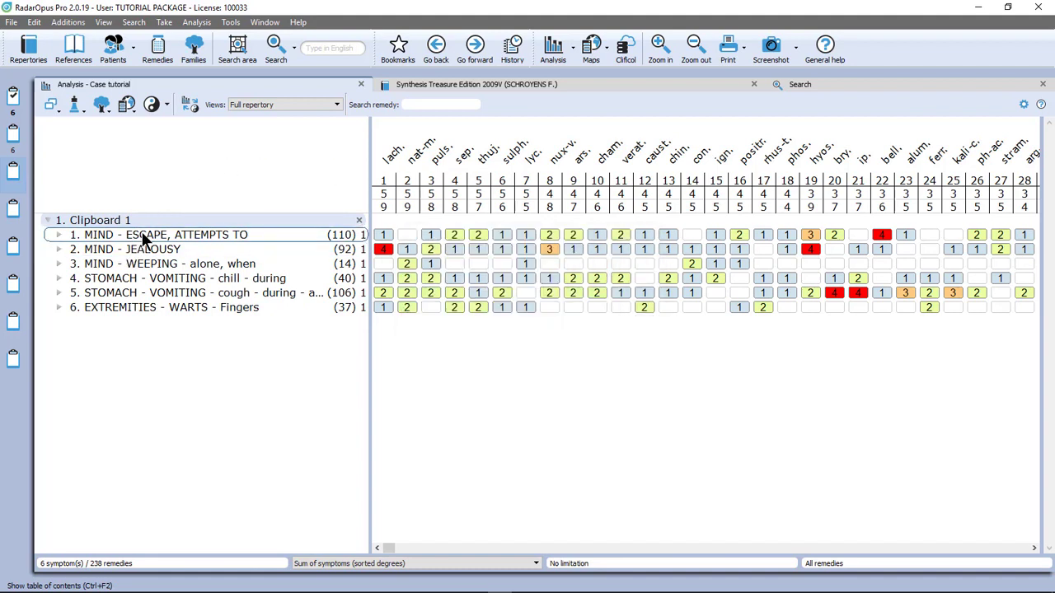
click(341, 220)
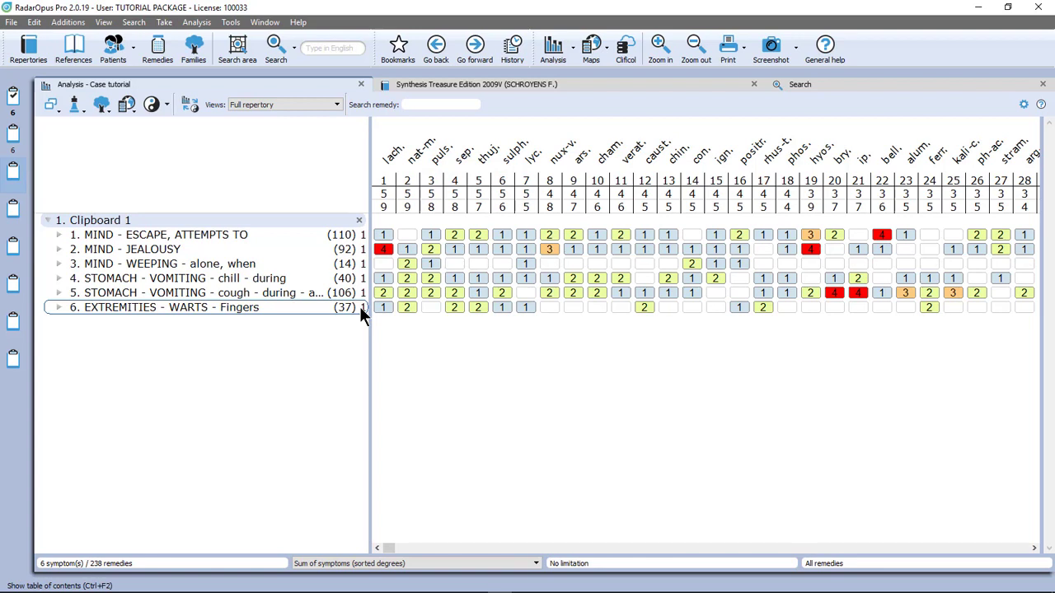
- Change the intensity of the MIND - JEALOUSY rubric to 3 in the analysis
click(171, 249)
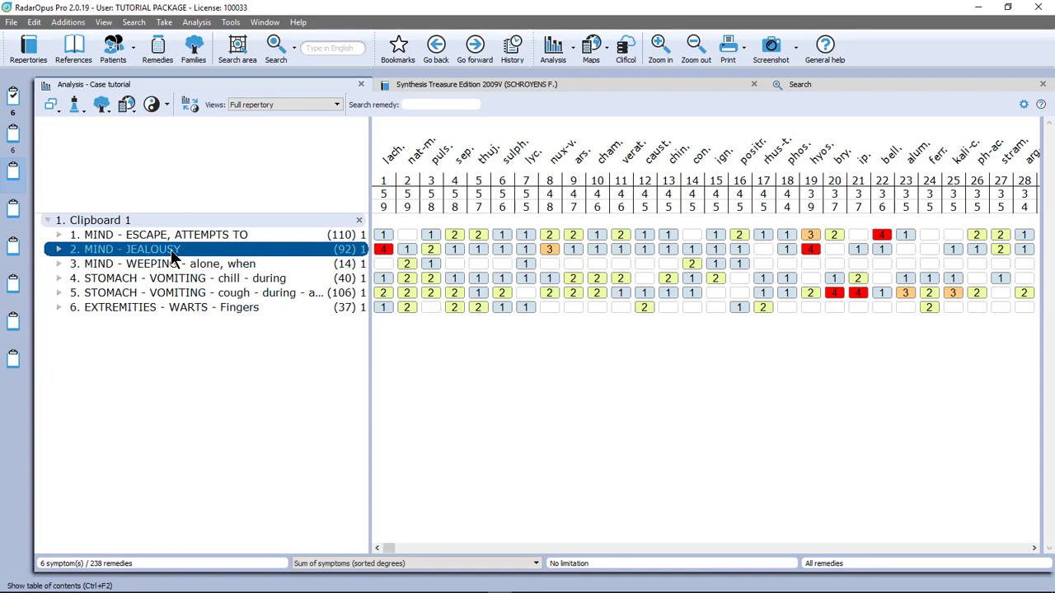
right_click(171, 249)
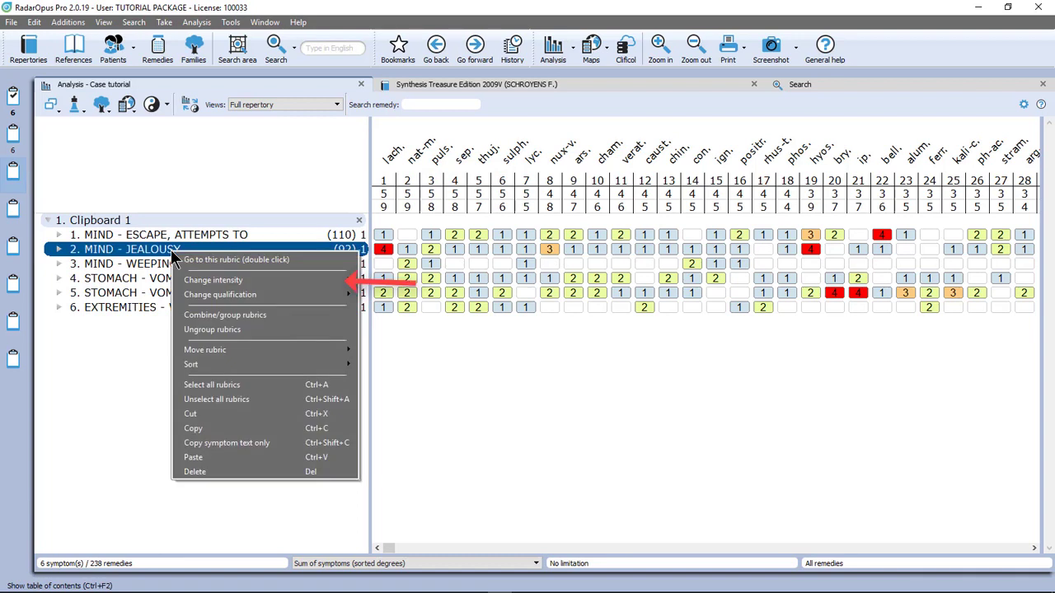
mouse_move(202, 285)
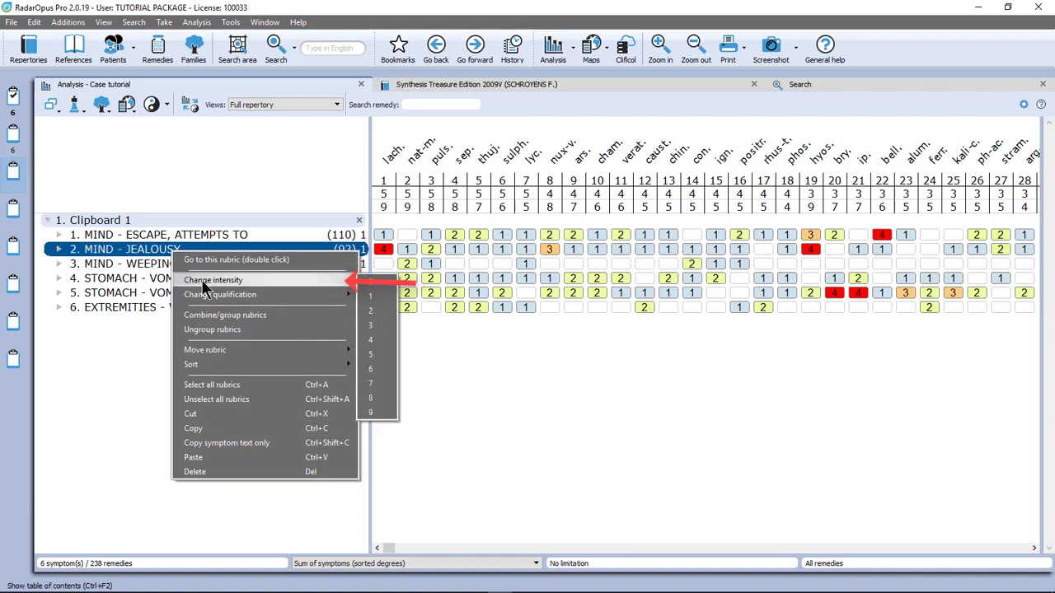
click(371, 325)
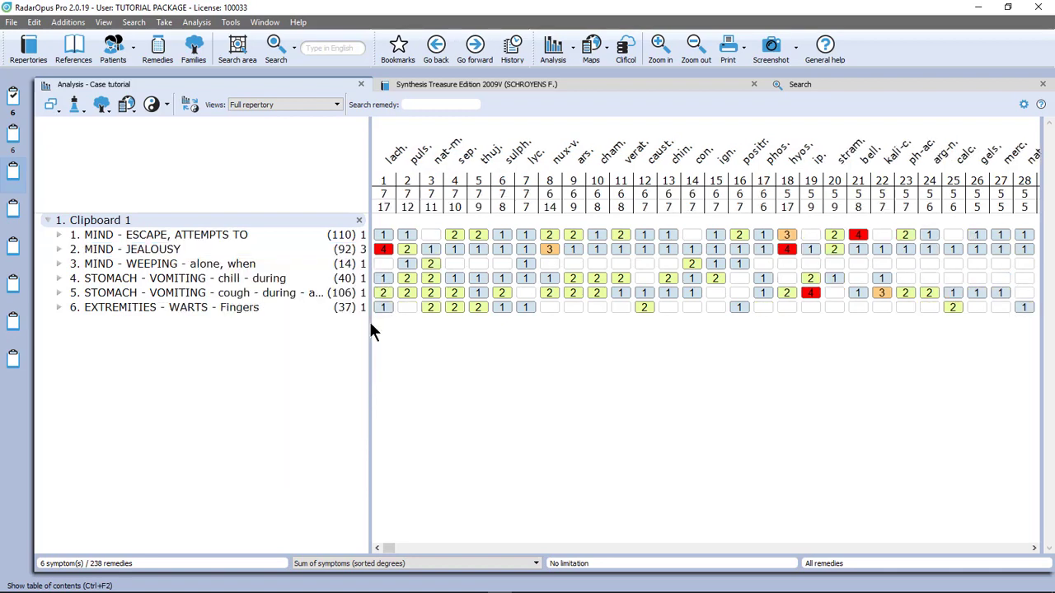
- Set the intensity of MIND - JEALOUSY, STOMACH - VOMITING - chill - during and EXTREMITIES - WARTS - Fingers together to 2
click(165, 249)
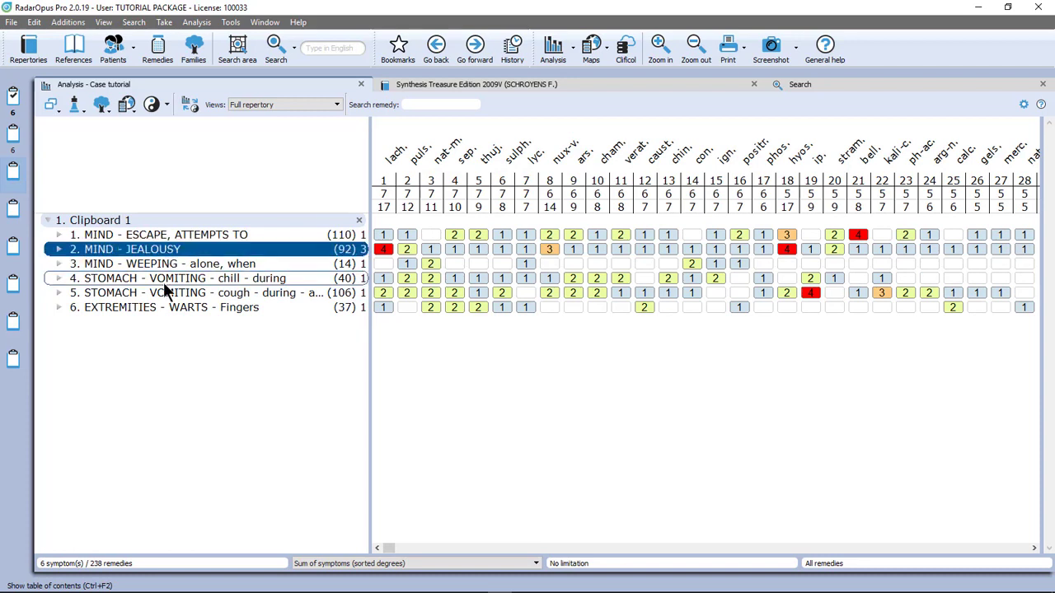
click(164, 280)
click(168, 309)
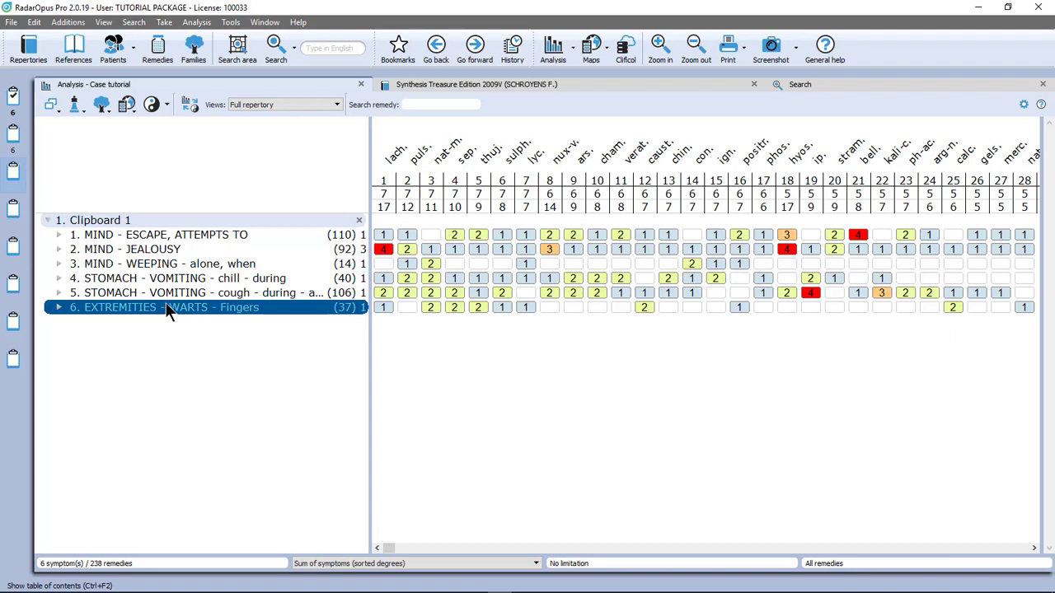
ctrl+click(170, 278)
ctrl+click(163, 249)
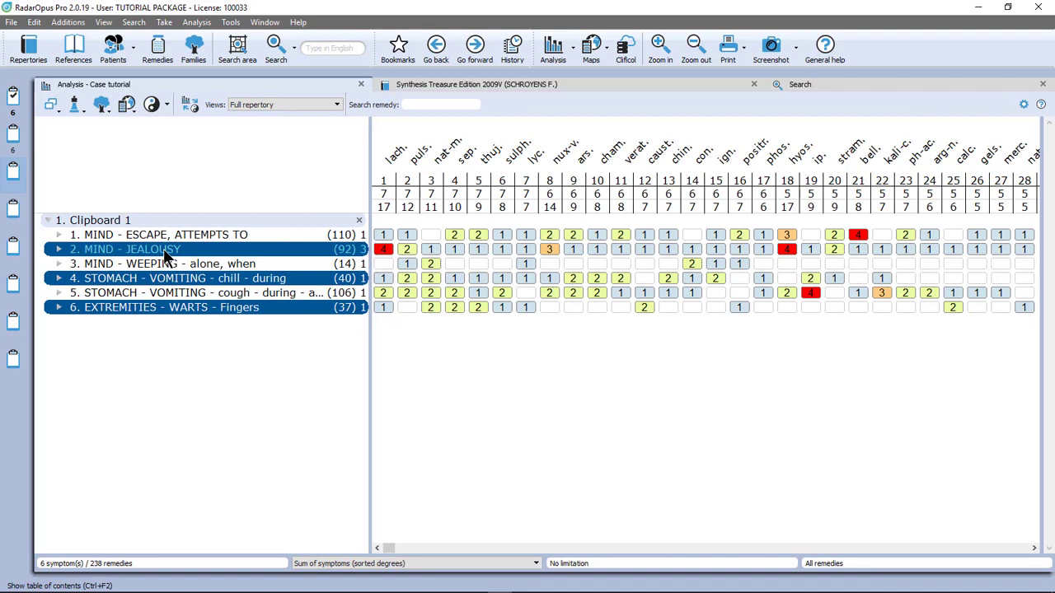
key(2)
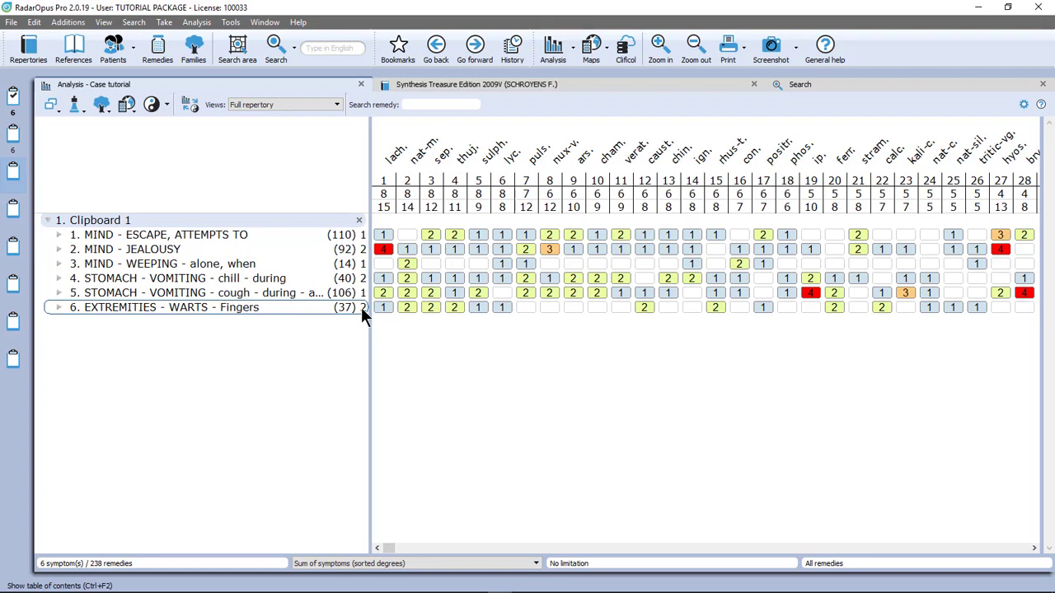
- Set the intensity of MIND - ESCAPE, ATTEMPTS TO and MIND - WEEPING - alone, when together to 3
click(216, 243)
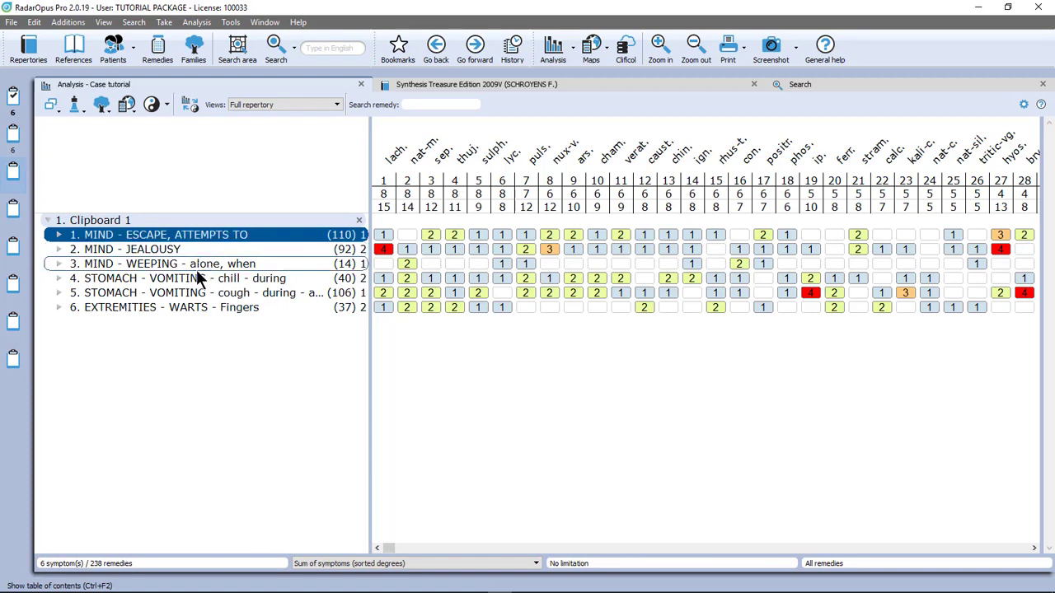
ctrl+click(194, 264)
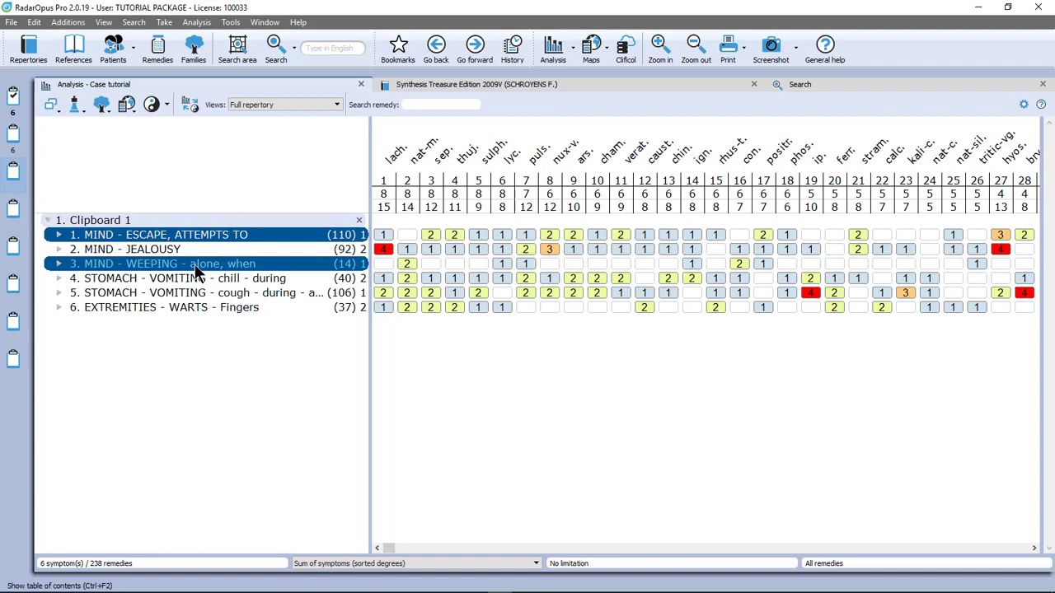
key(3)
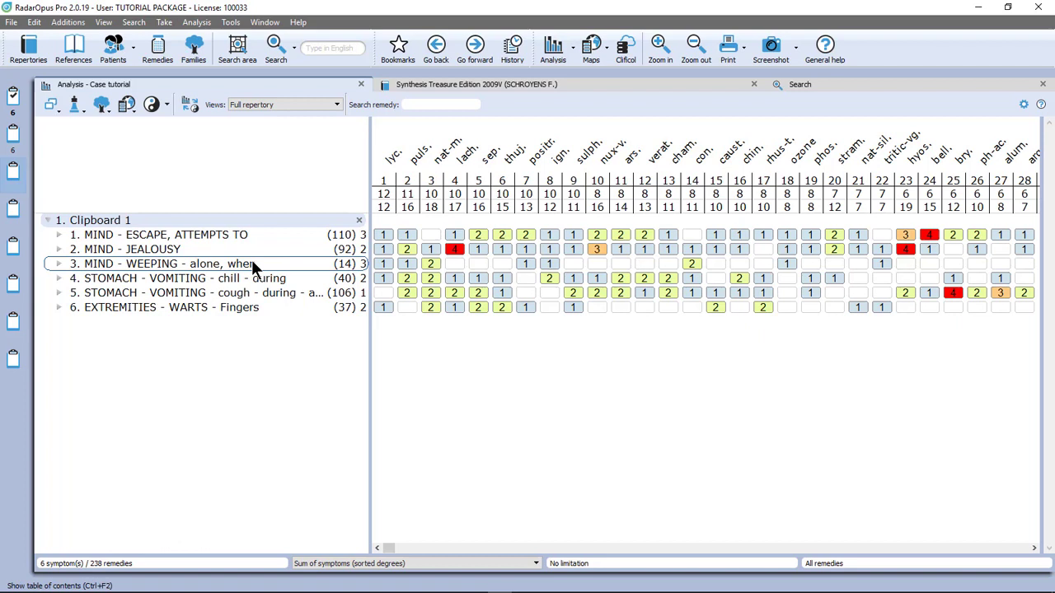
- Reset the intensity of all rubrics in Clipboard 1 to 1
key(ctrl+a)
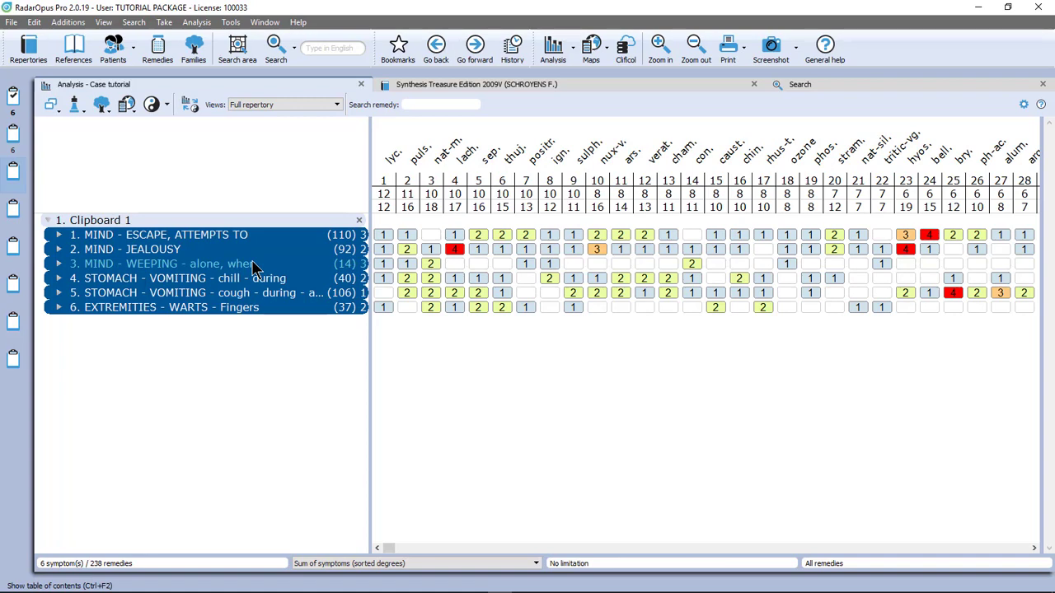
key(1)
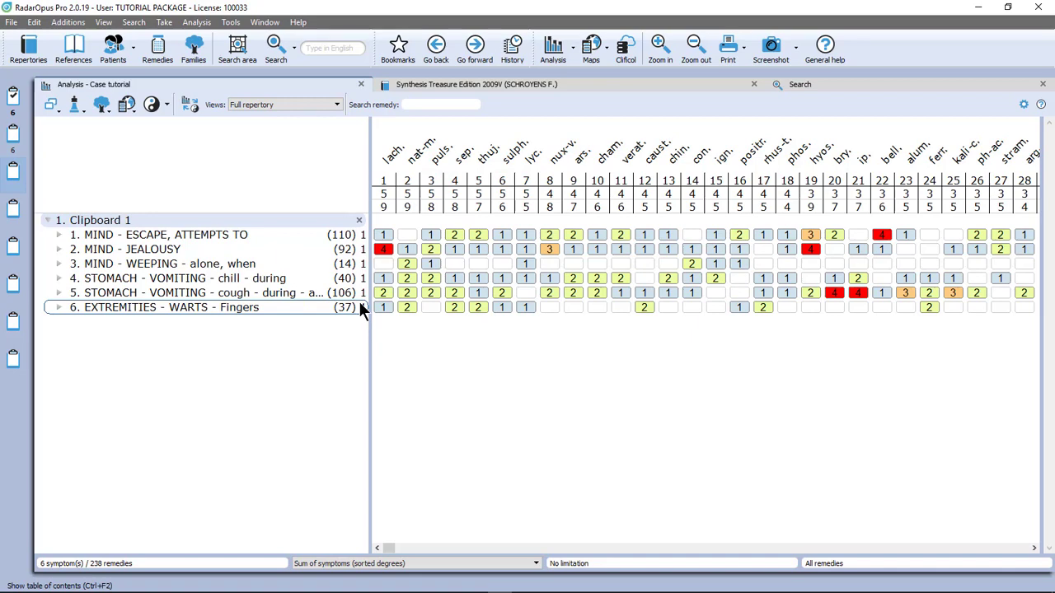
- Search the Synthesis Treasure Edition 2009V repertory for "lips vesicles | herpes"
click(445, 86)
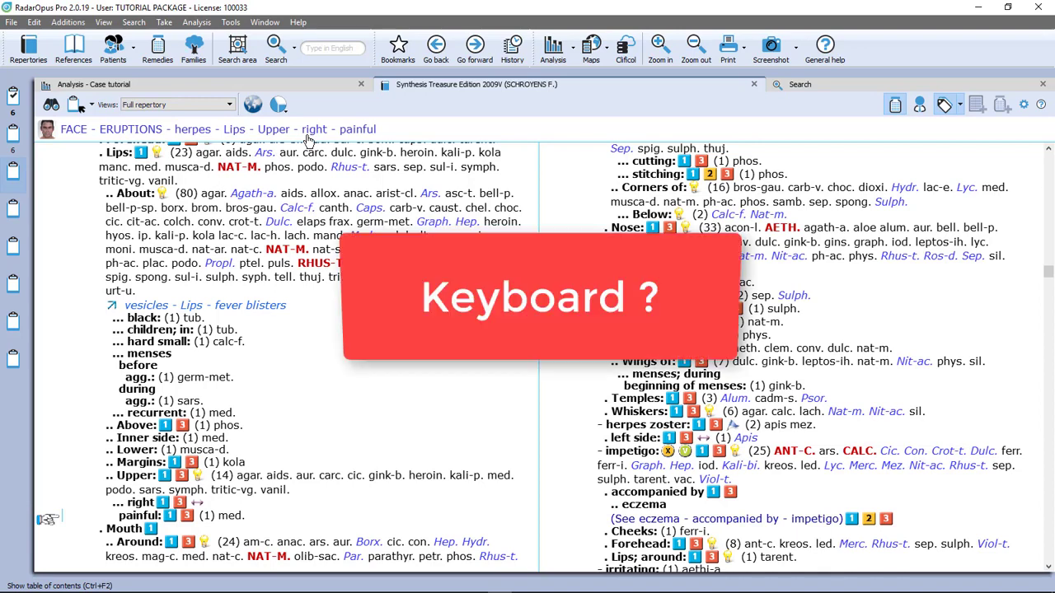
key(ctrl+Tab)
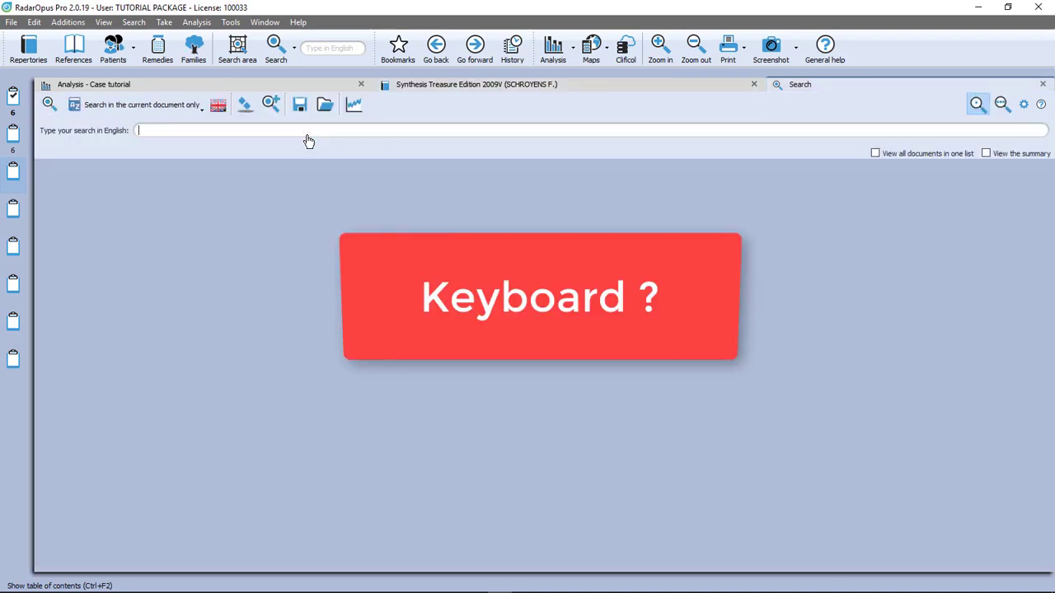
text(lips)
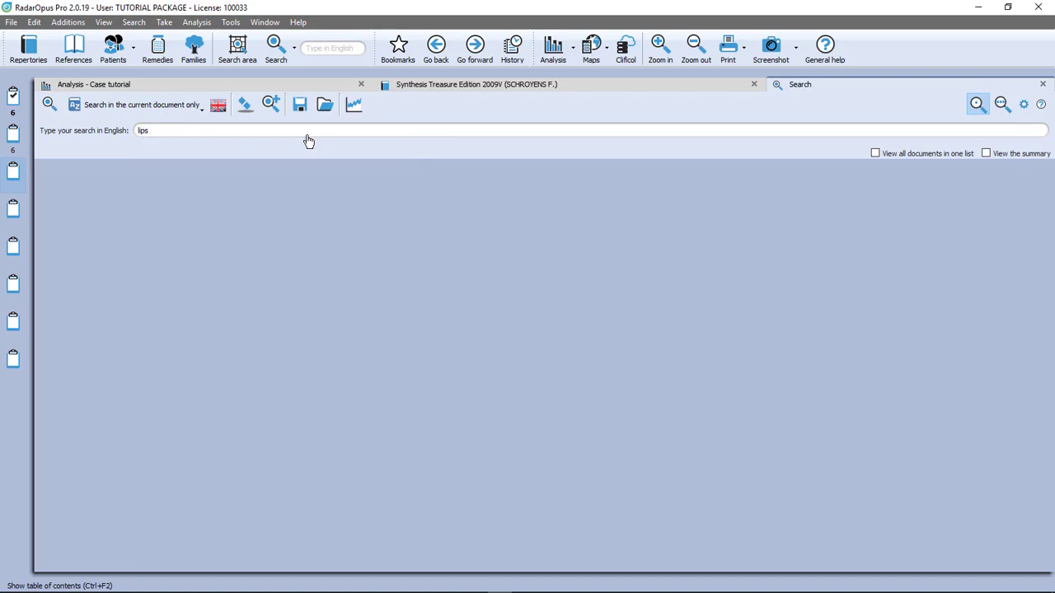
text( vesicles)
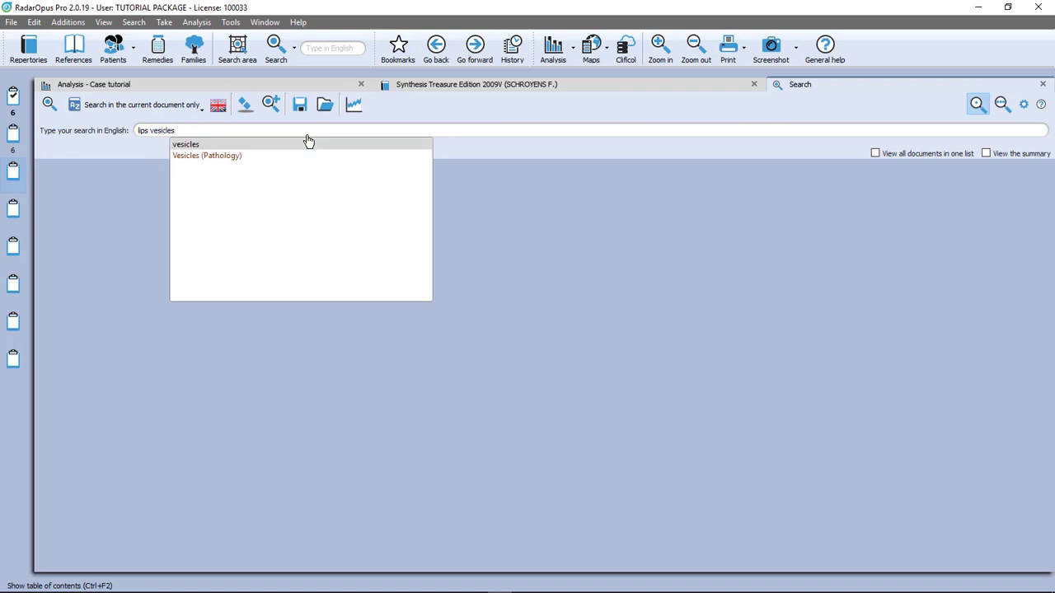
key(Return)
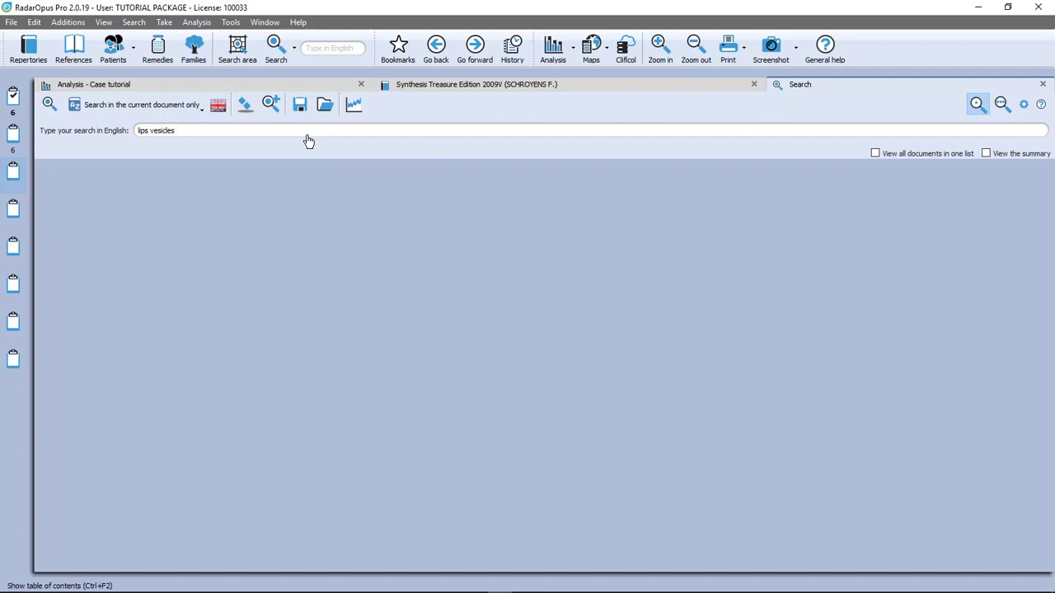
text(|)
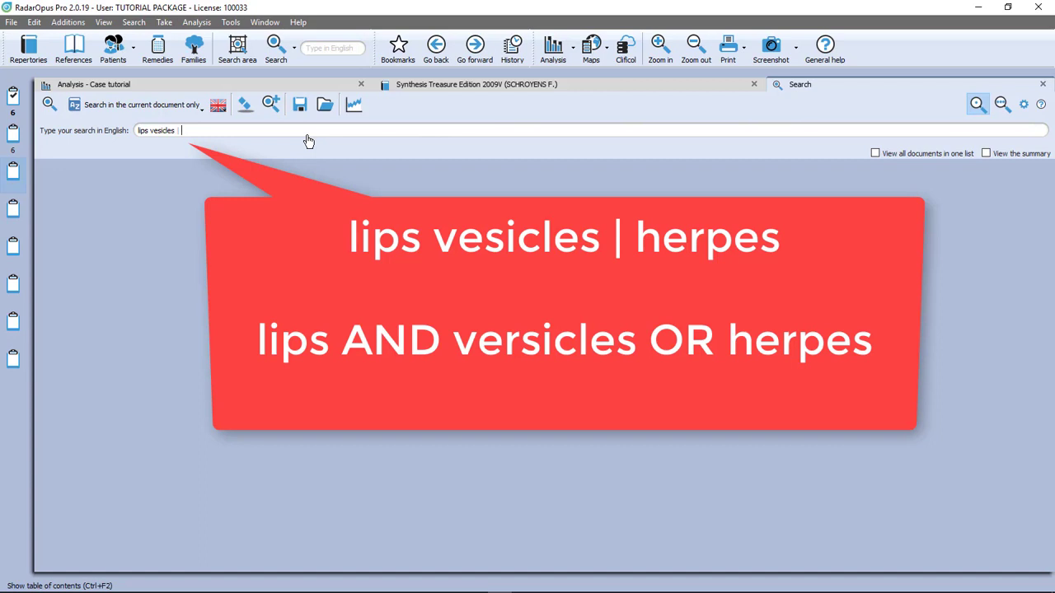
text( herpes)
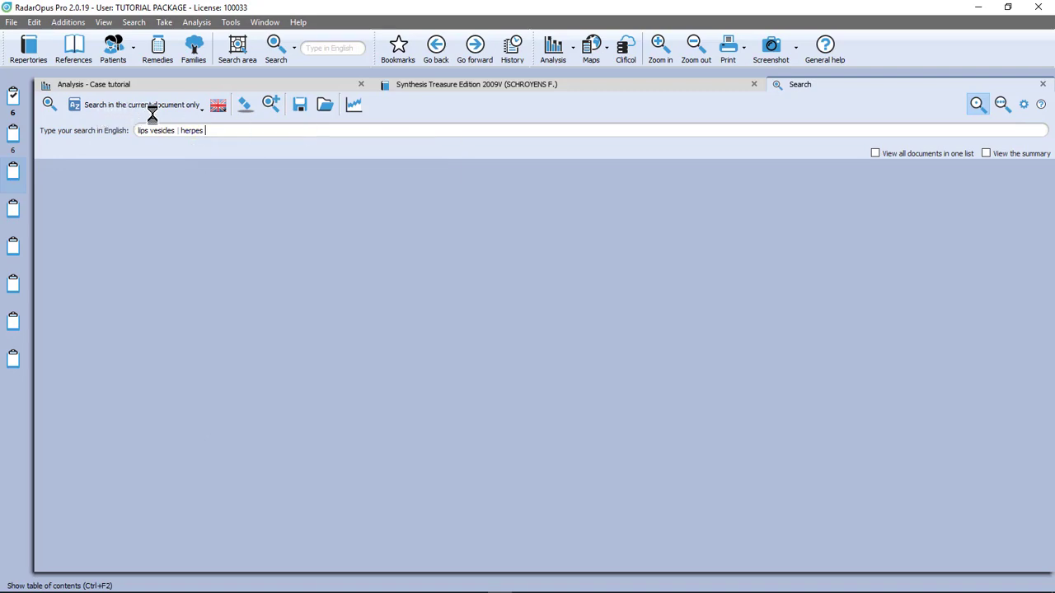
key(Return)
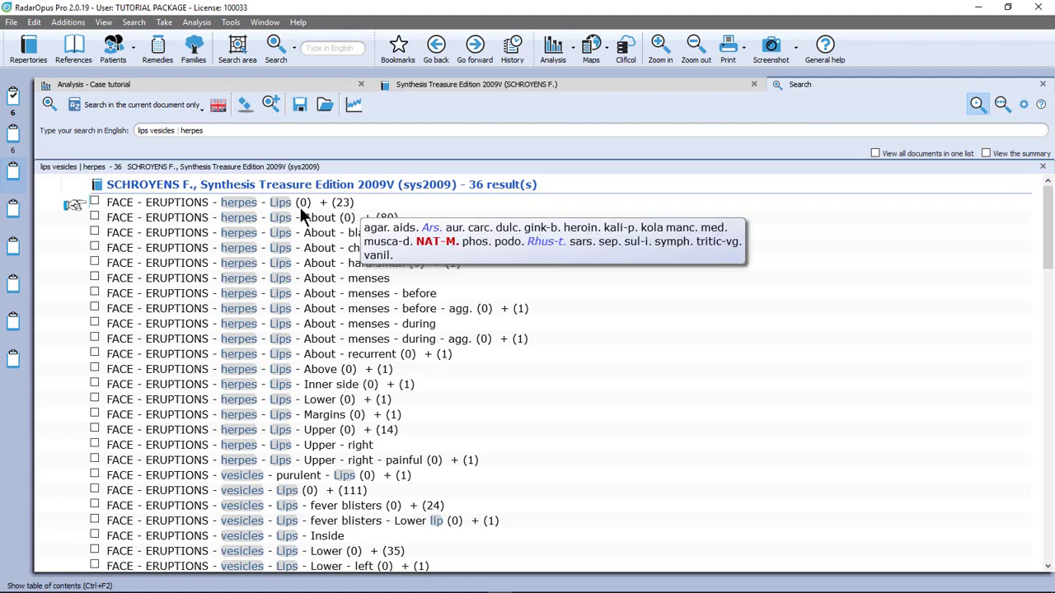
- Mark the FACE - ERUPTIONS rubrics herpes - Lips, herpes - Lips - Upper and vesicles - Lips - Lower, and take them into the default clipboard with intensity 1
click(94, 203)
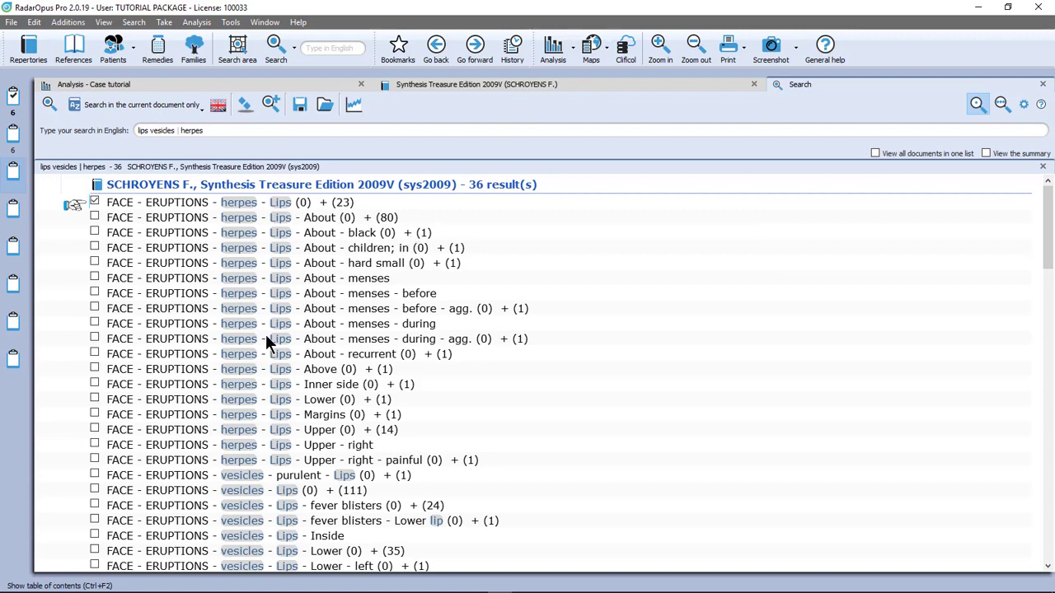
scroll(265, 339, down, 2)
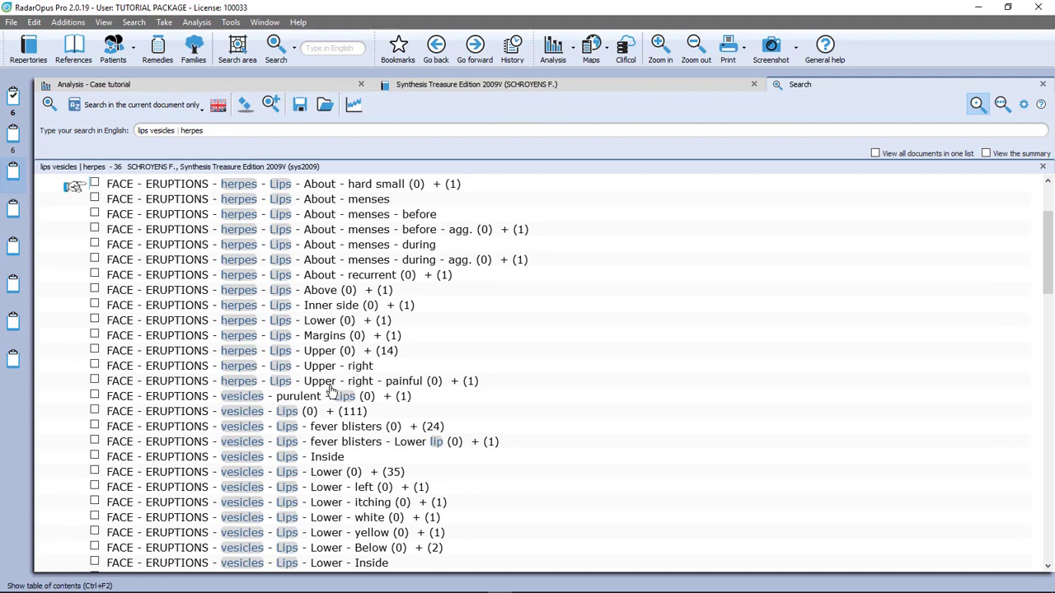
click(94, 351)
click(94, 472)
scroll(96, 240, up, 2)
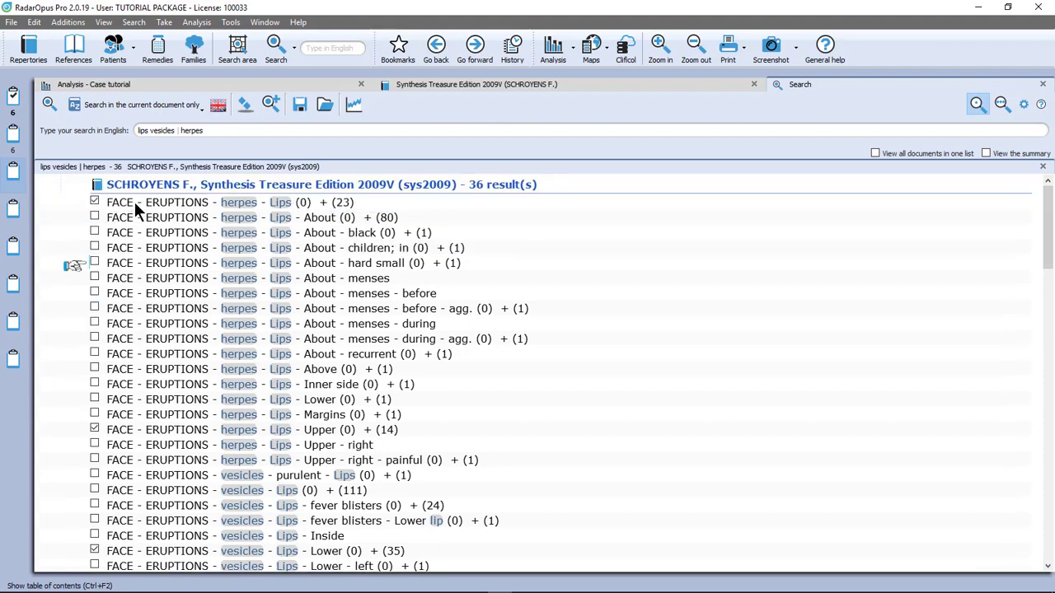
mouse_move(135, 202)
mouse_down()
mouse_move(100, 198)
mouse_move(14, 100)
mouse_move(25, 124)
mouse_move(125, 203)
mouse_up()
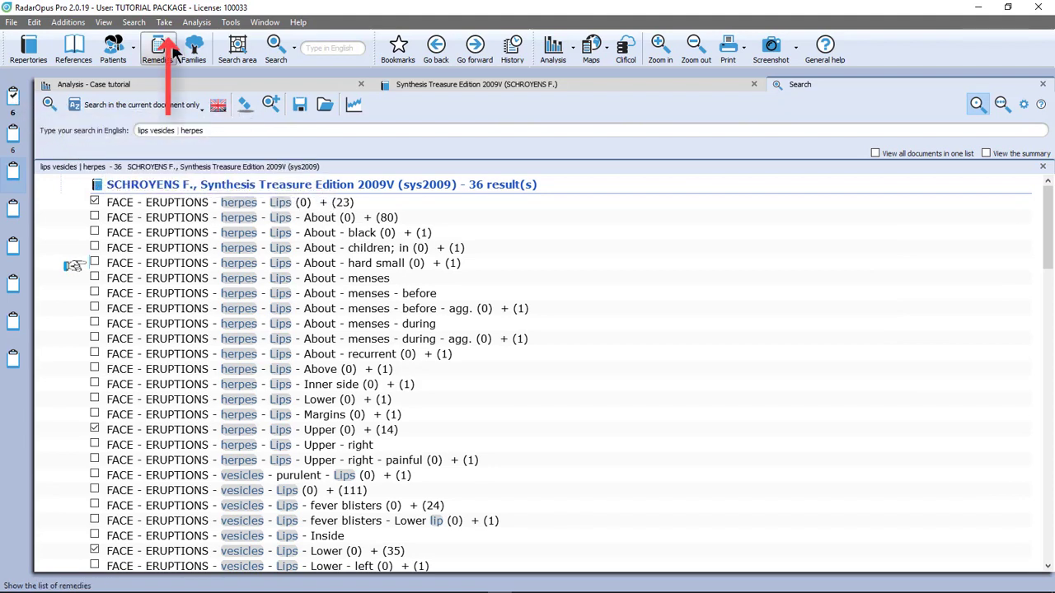
click(164, 22)
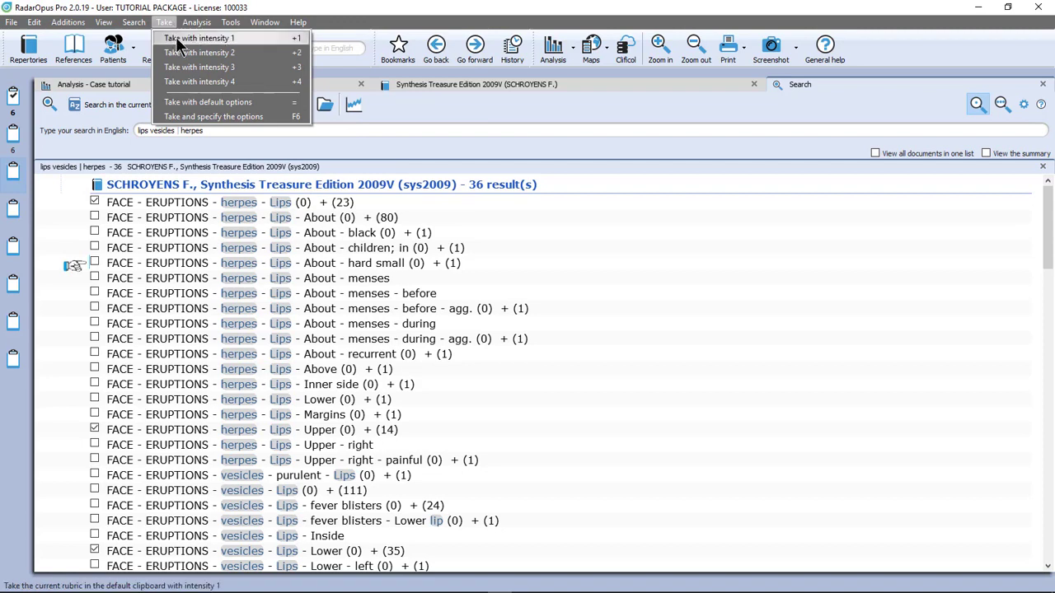
click(177, 46)
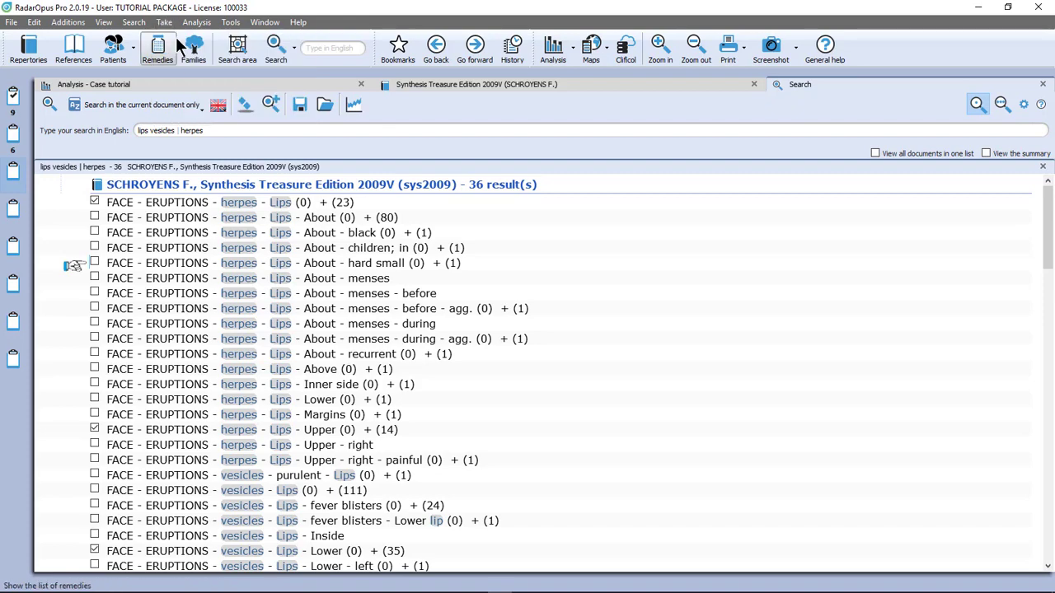
- Show the case analysis and review the herpes - Lips, herpes - Lips - Upper and vesicles - Lips - Lower rubrics
click(11, 95)
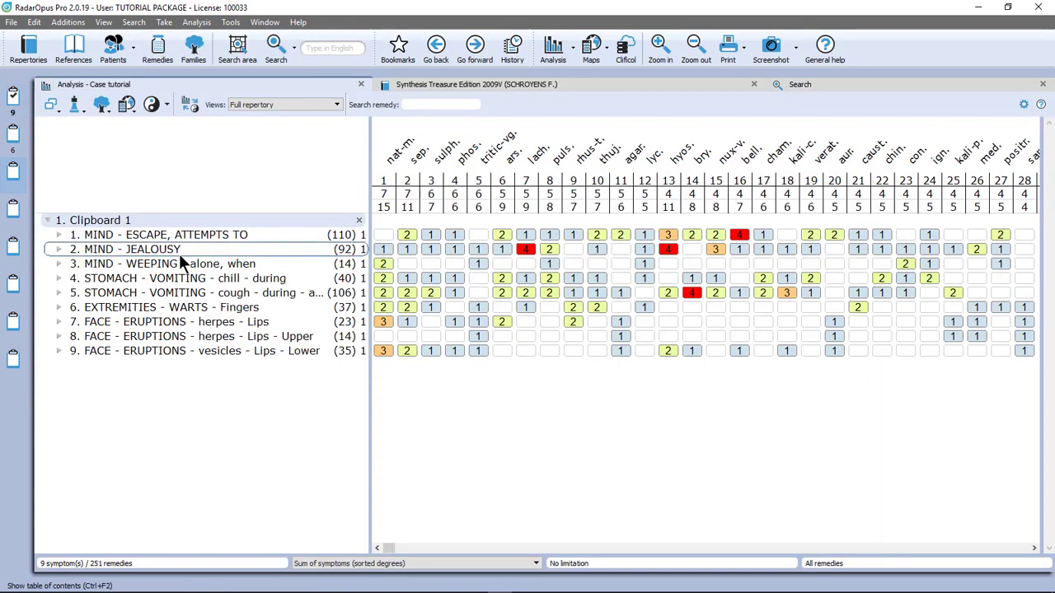
click(180, 320)
click(179, 336)
click(178, 349)
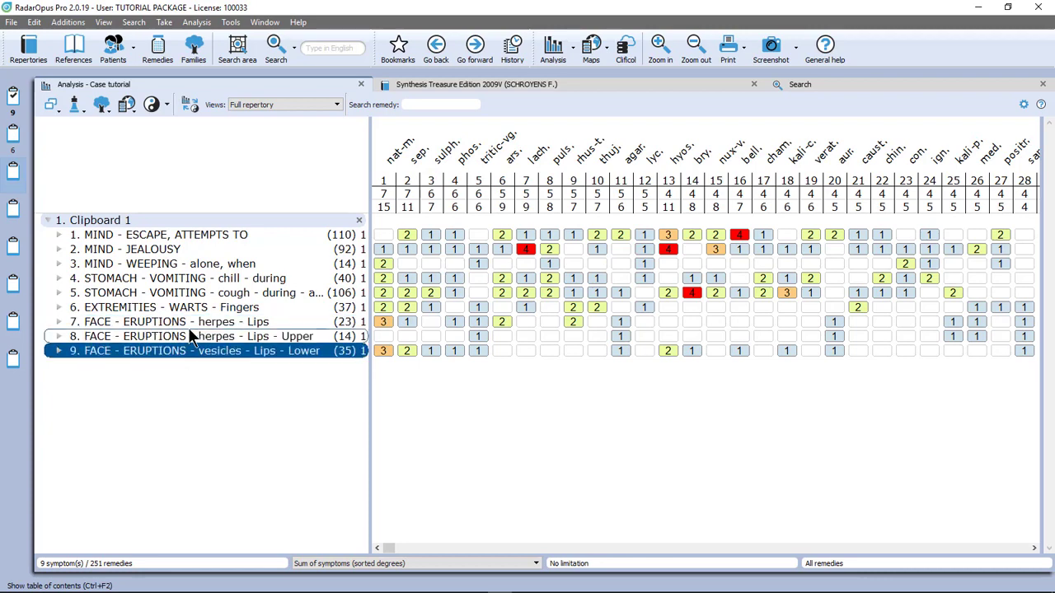
click(191, 323)
click(189, 334)
click(190, 349)
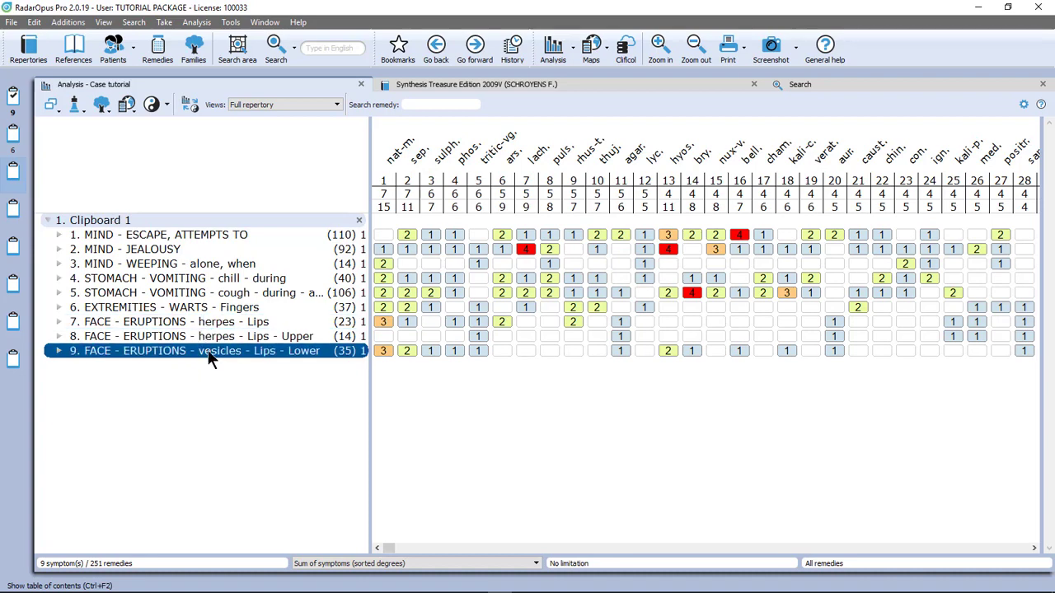
- Select the three FACE - ERUPTIONS lip rubrics together and open the combine/group options for them
click(219, 322)
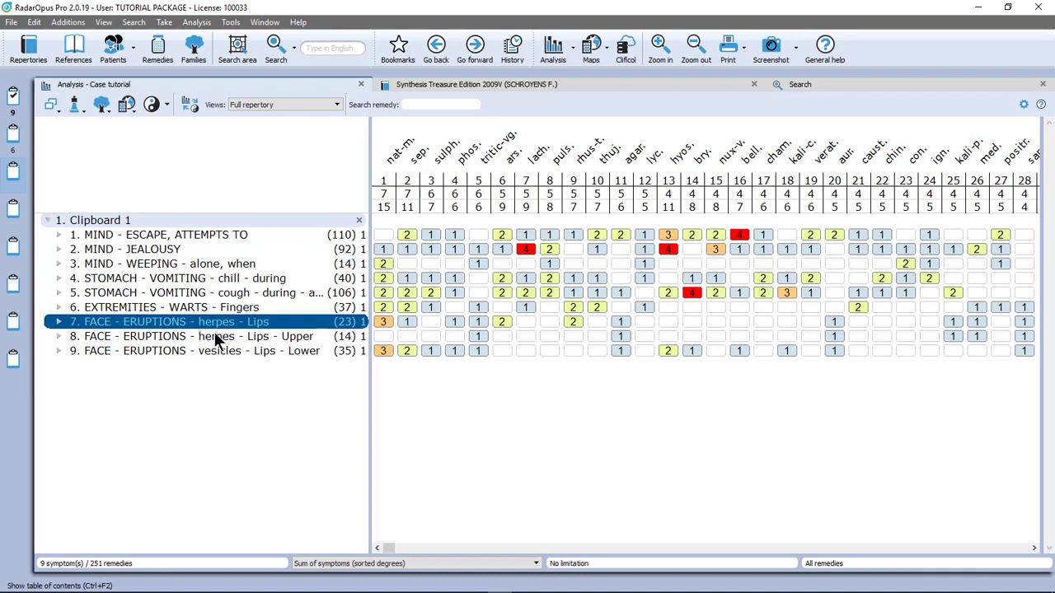
ctrl+click(214, 336)
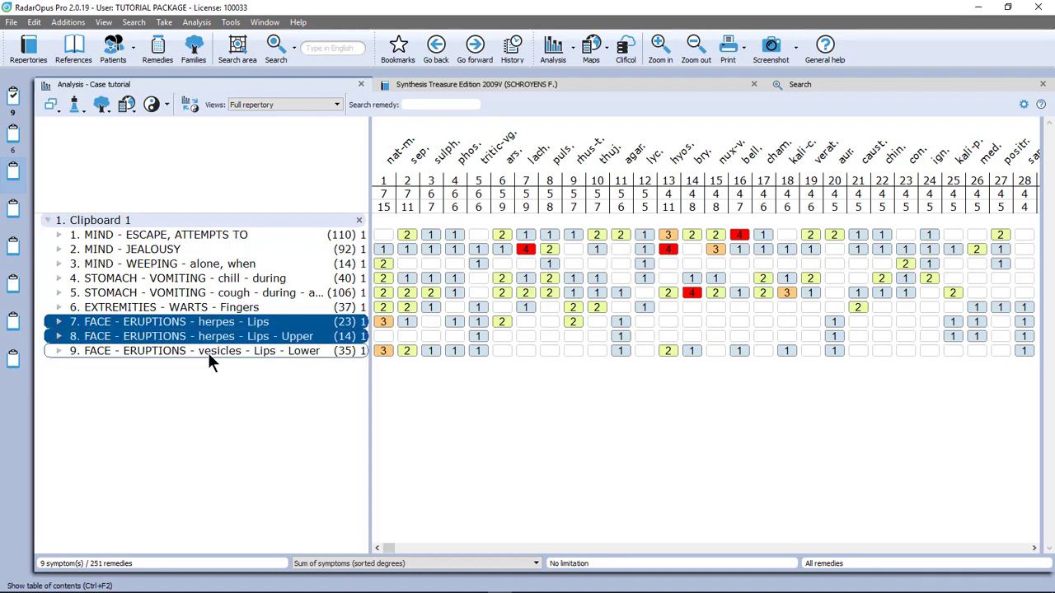
ctrl+click(207, 353)
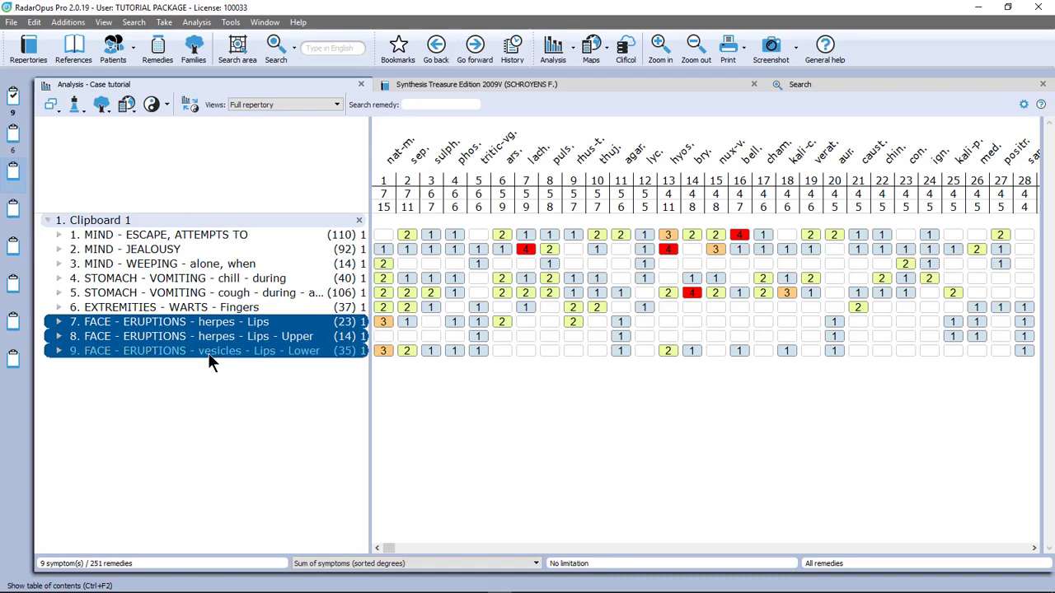
right_click(210, 363)
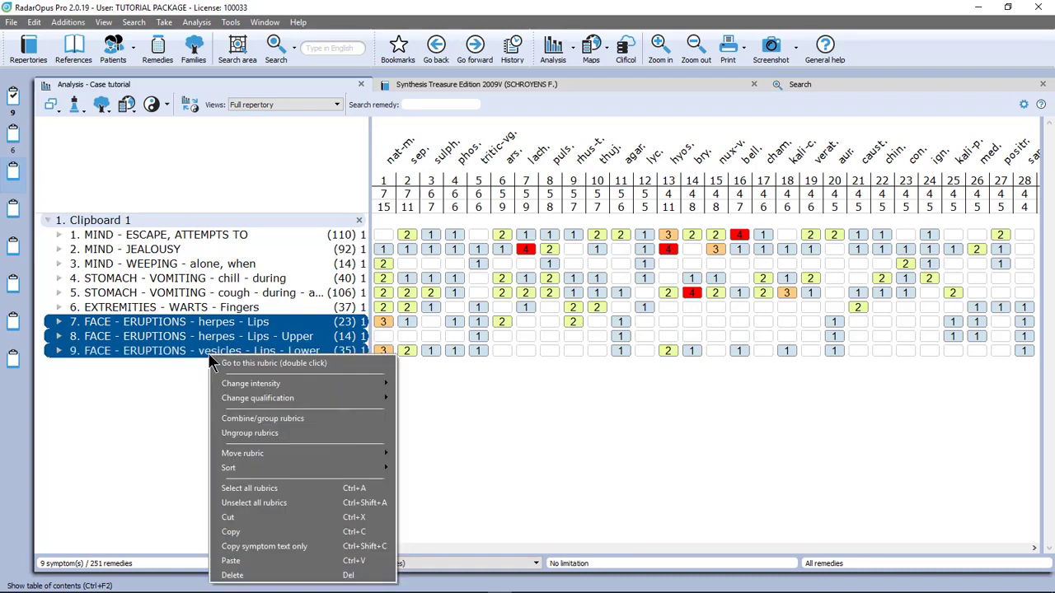
click(281, 419)
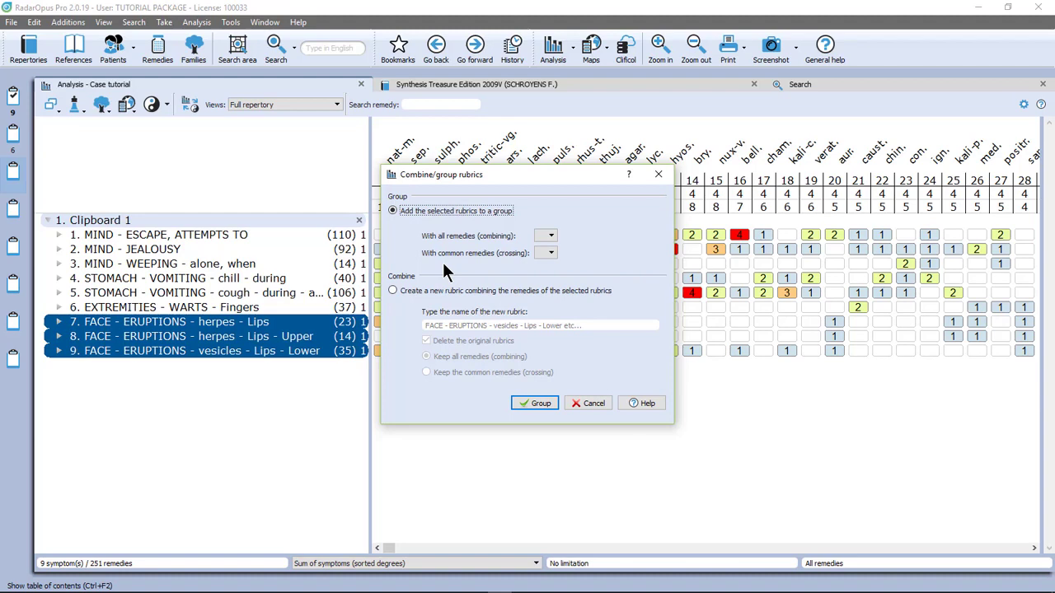
- Try creating one new rubric that combines the remedies of the selected rubrics, named "type here a new name"
click(394, 288)
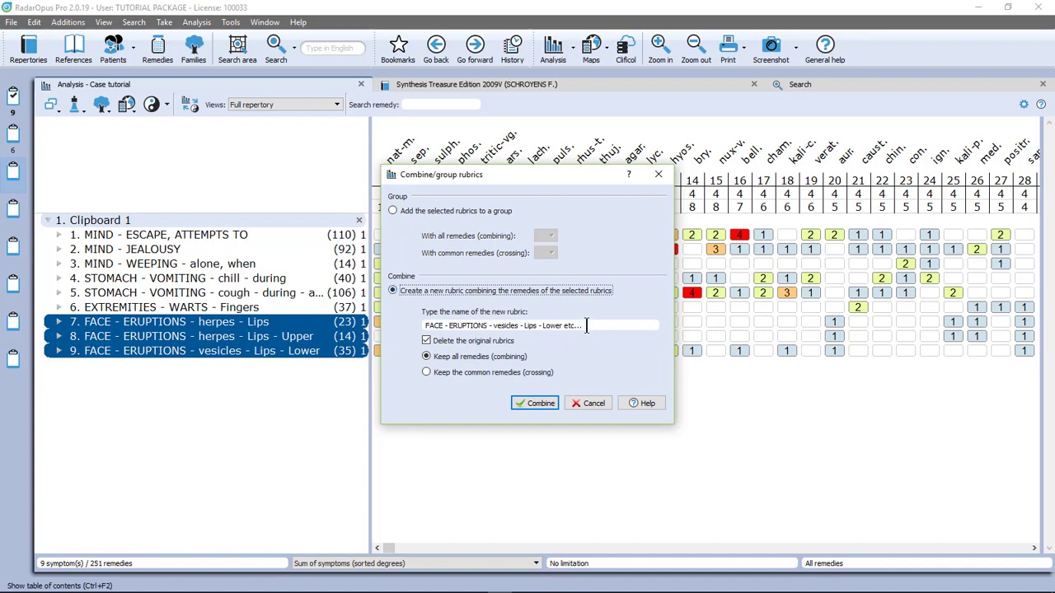
drag(582, 326, 338, 333)
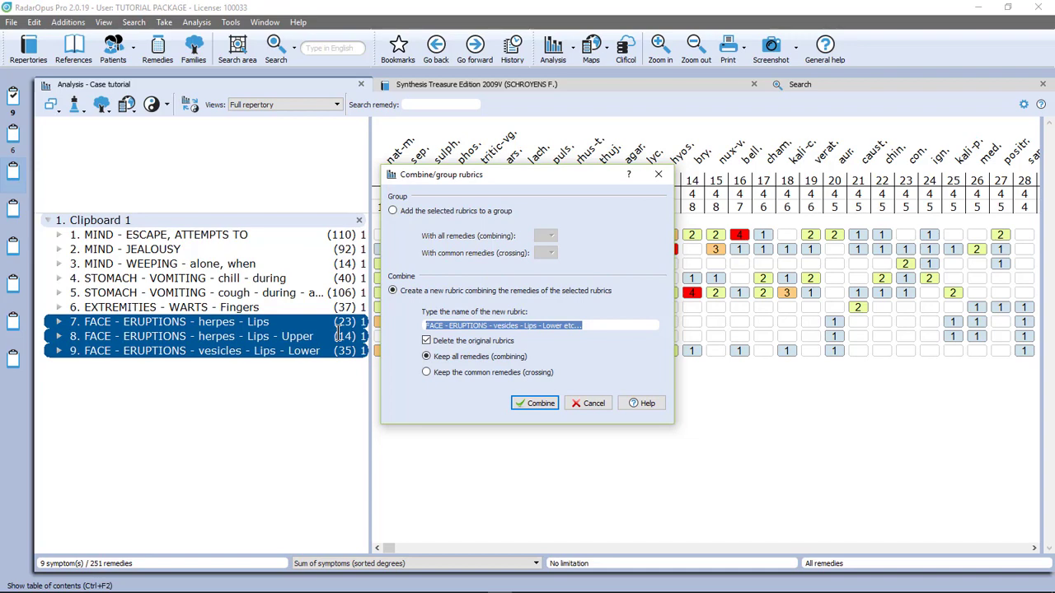
text(type)
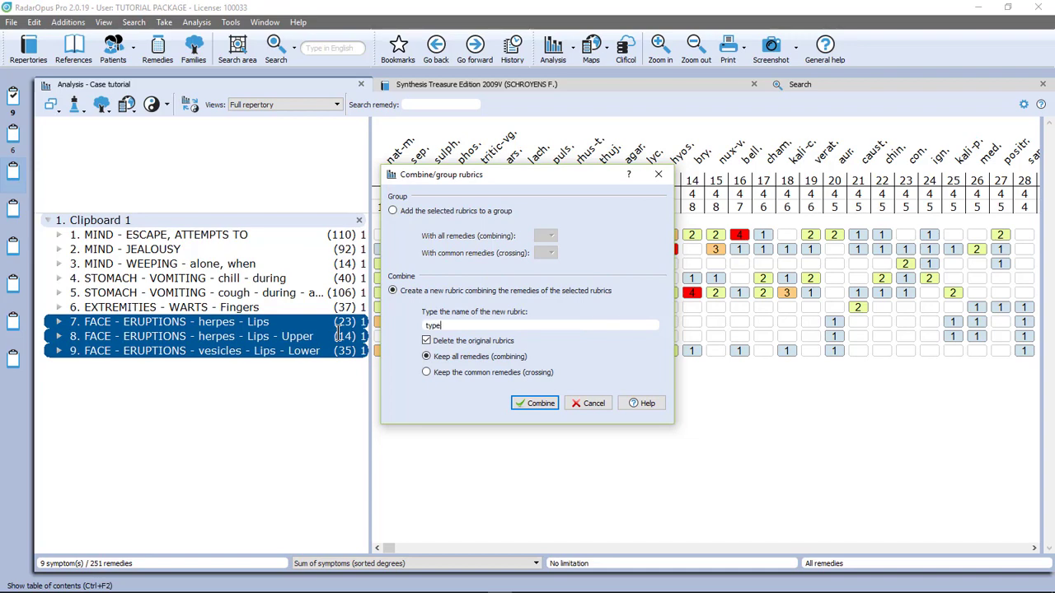
text( here a new name)
- Group the three selected lip rubrics instead, with all remedies (combining), under the group letter a
click(394, 211)
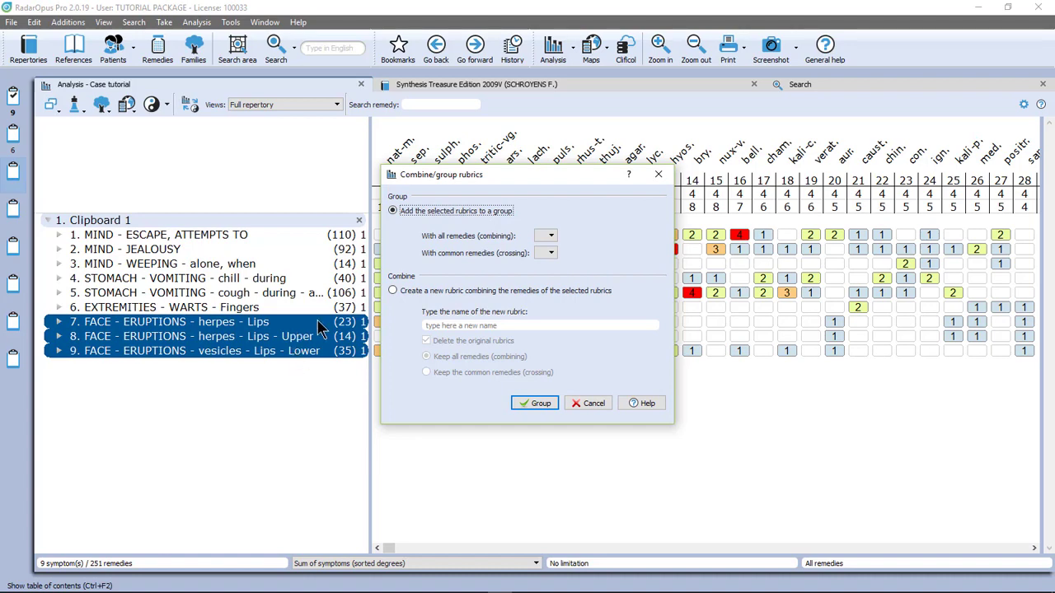
click(553, 236)
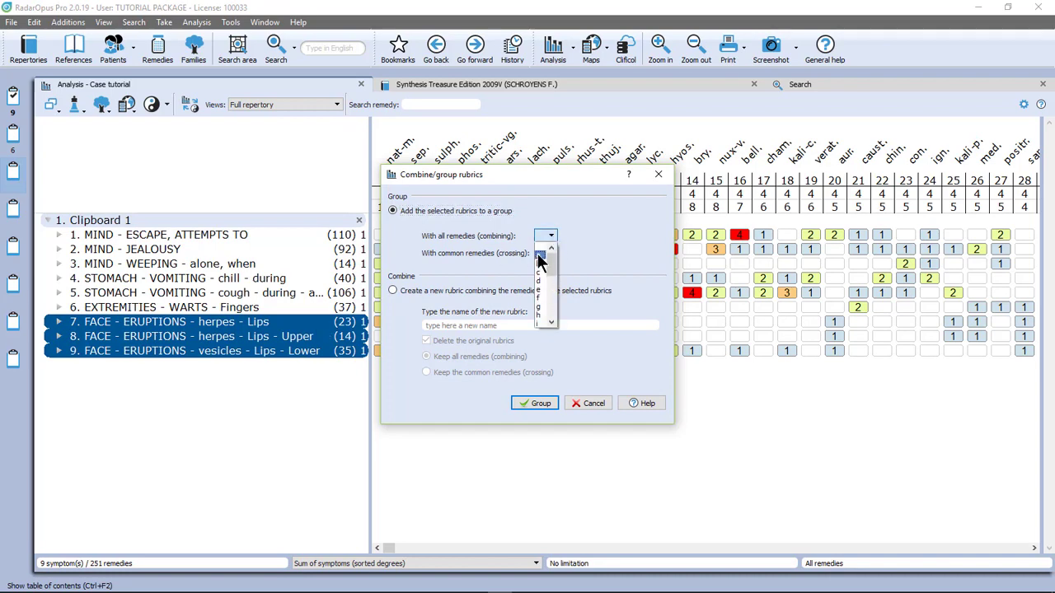
click(540, 258)
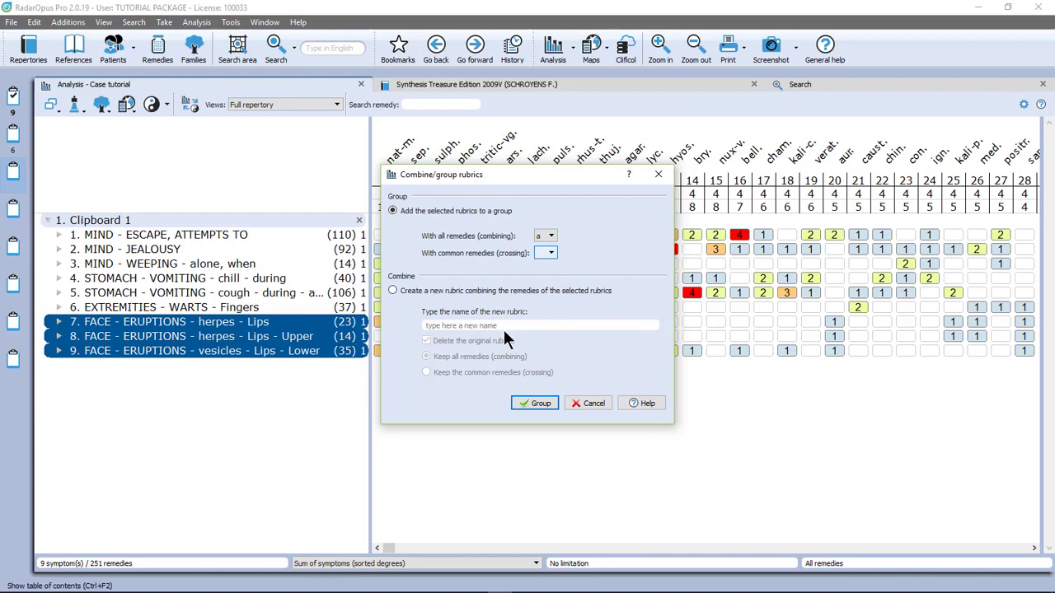
click(537, 403)
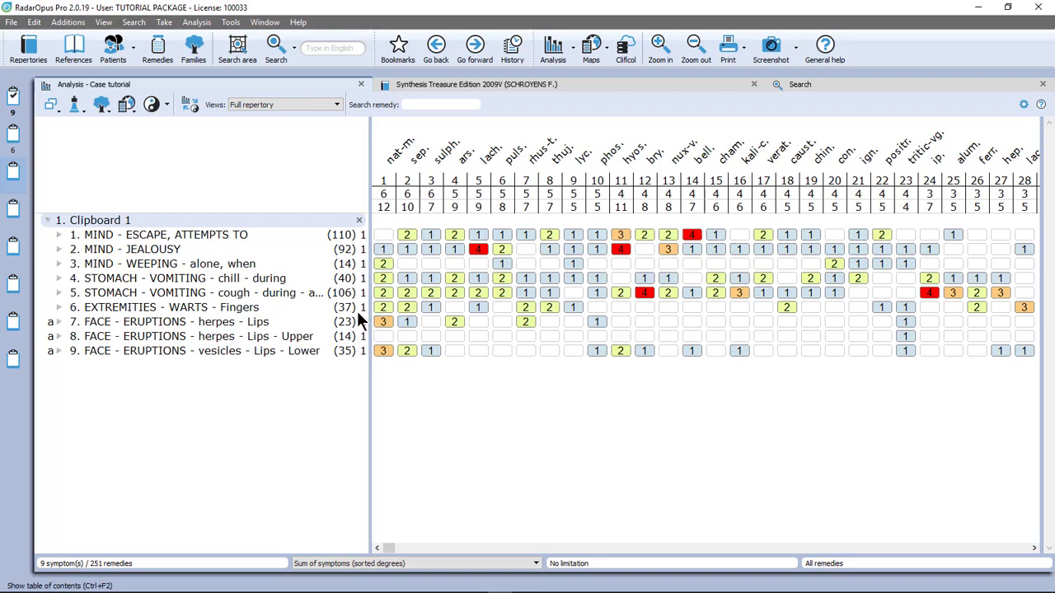
click(271, 324)
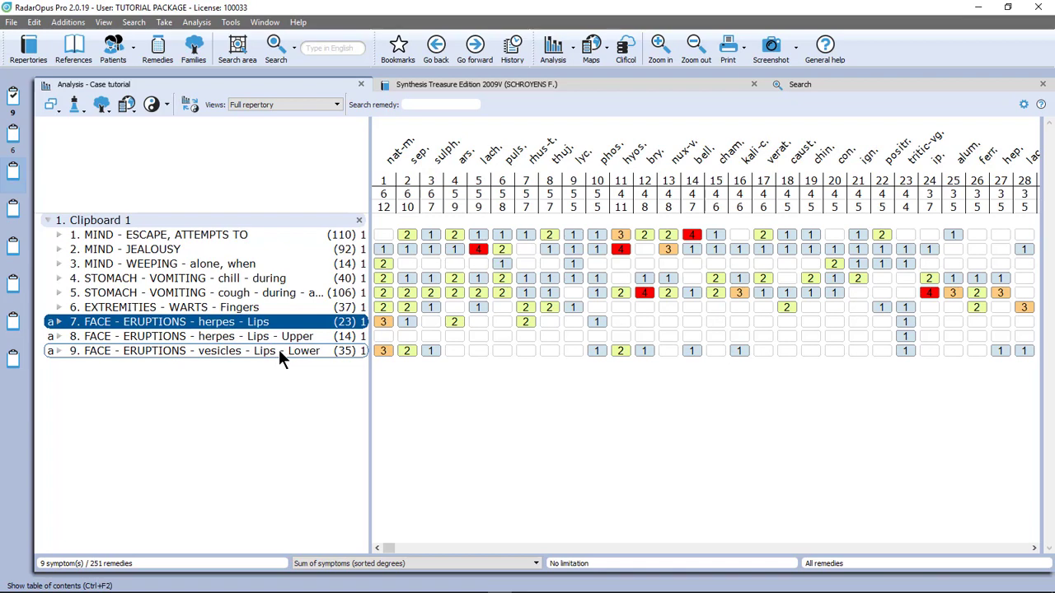
click(279, 350)
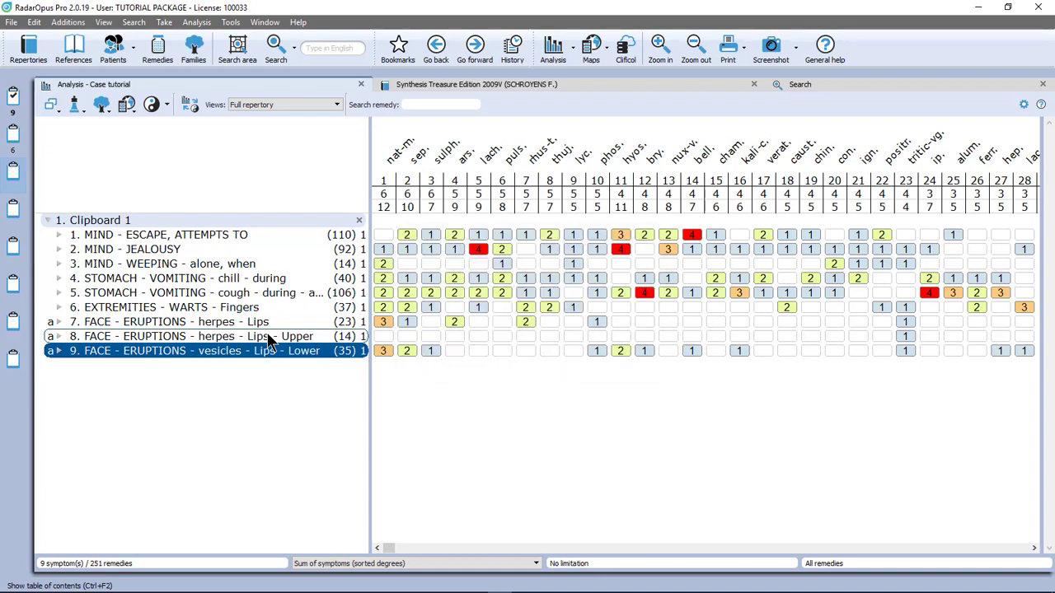
- Change the qualification of the MIND - JEALOUSY rubric to Eliminative rubric
click(153, 248)
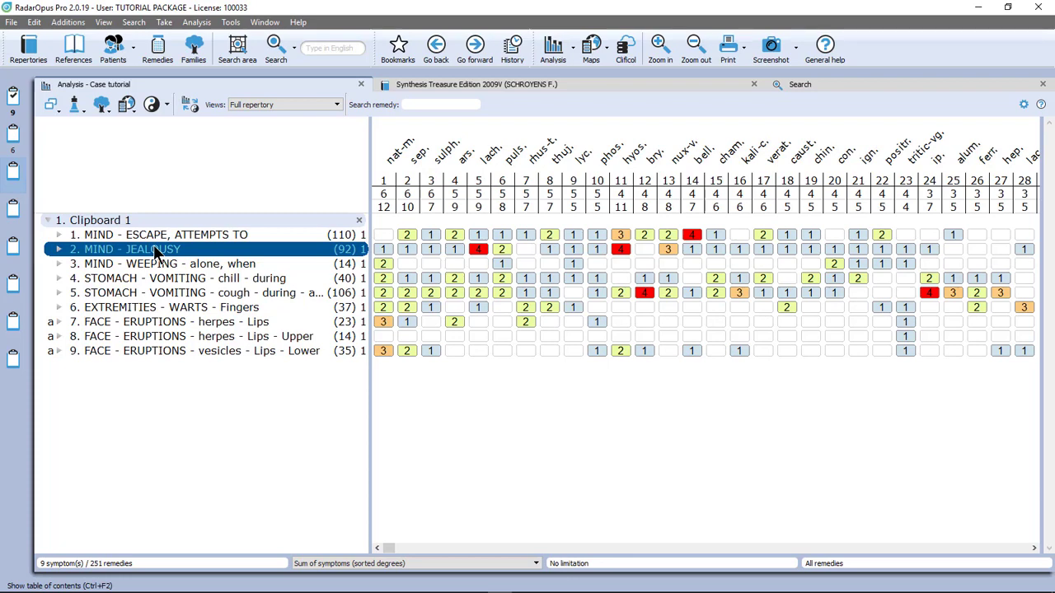
right_click(159, 254)
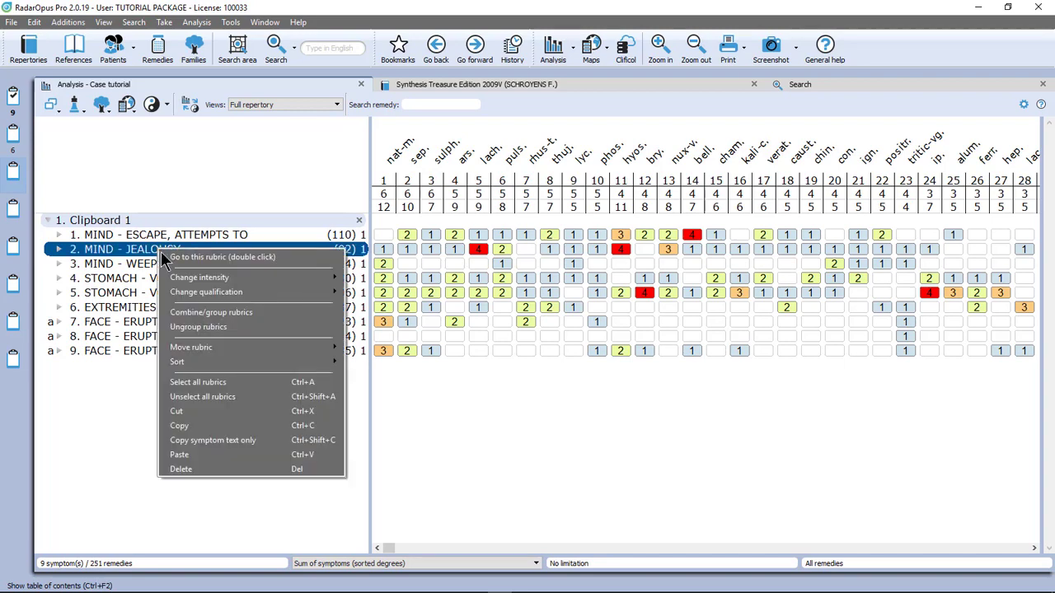
mouse_move(206, 290)
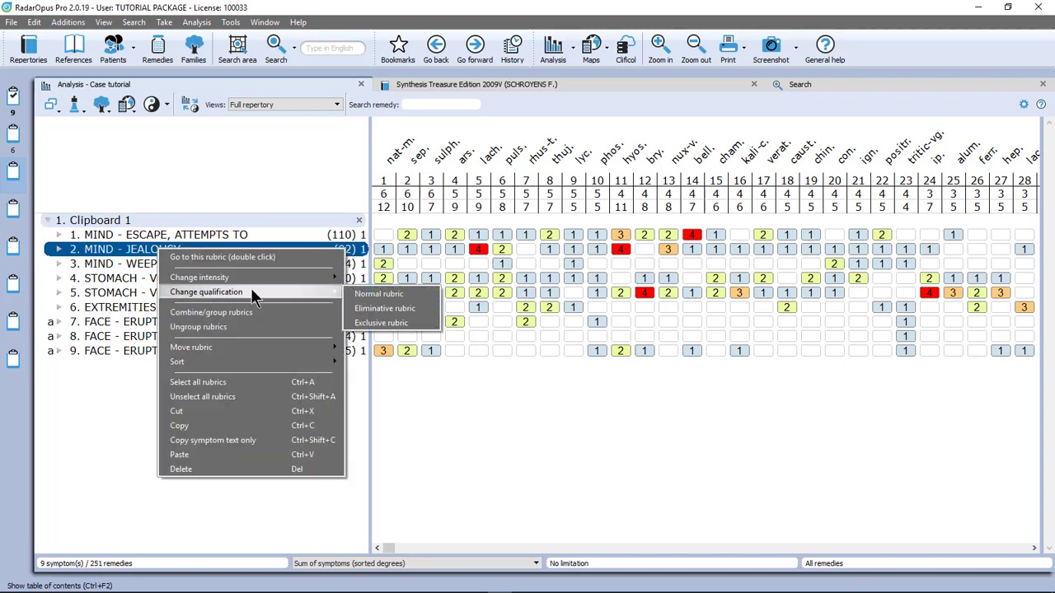
click(391, 306)
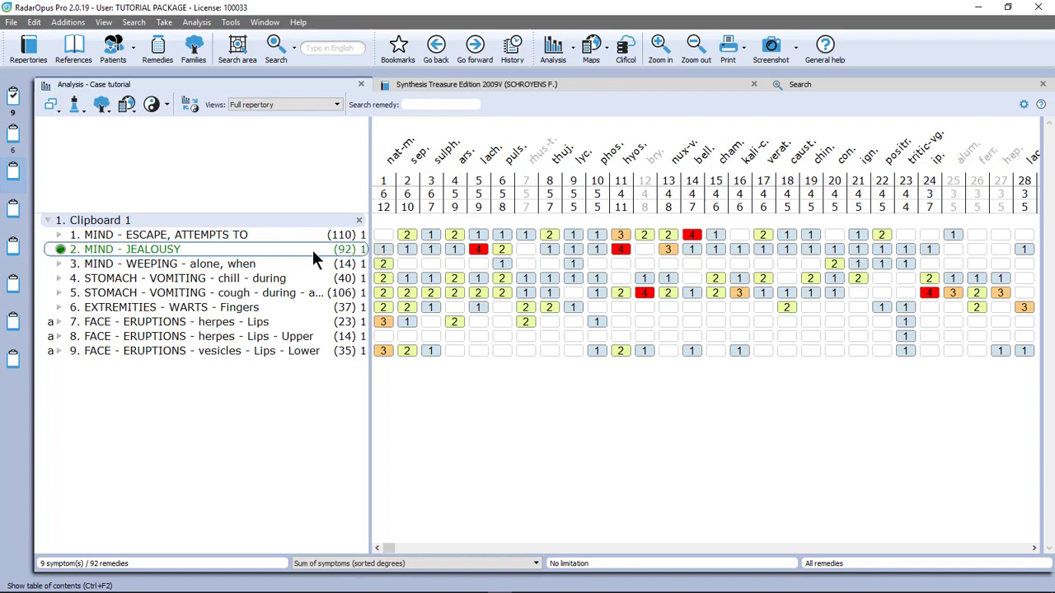
click(200, 519)
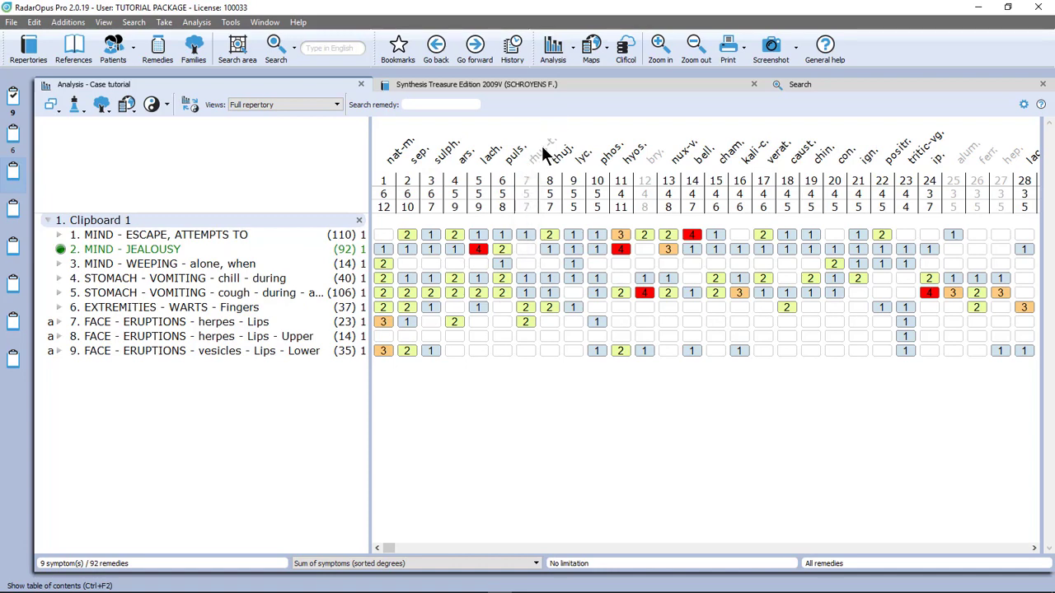
- Hide the remedies excluded from the analysis in the remedy display settings and check the remaining remedies through to the last one
click(1023, 105)
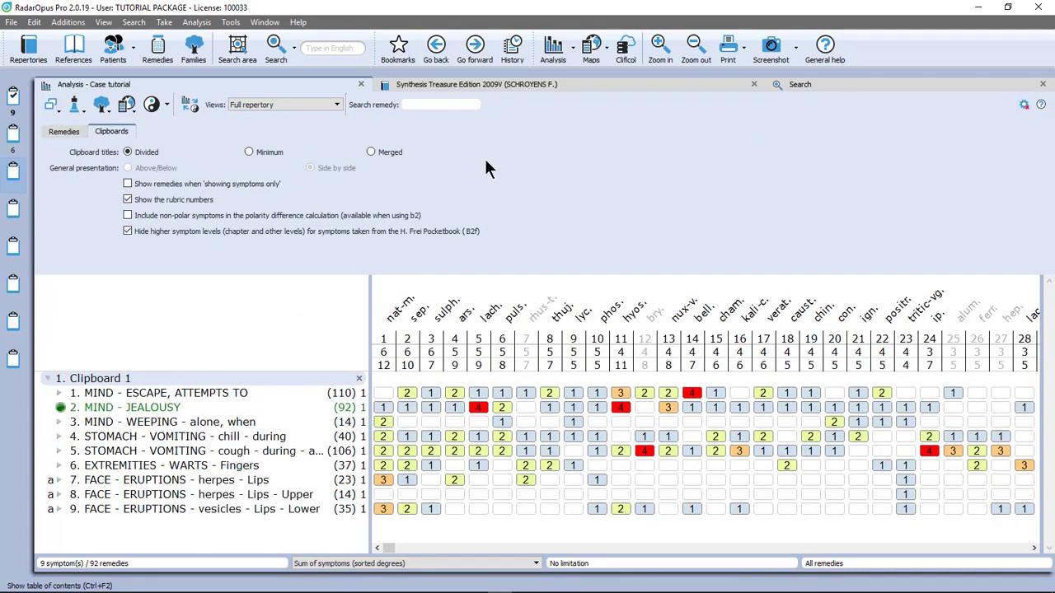
click(63, 129)
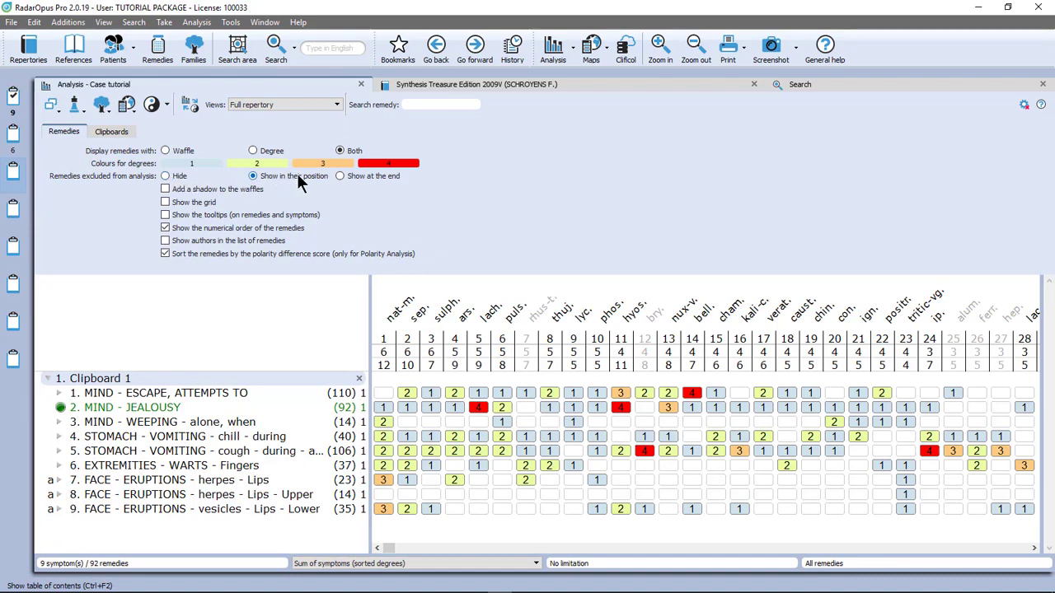
click(177, 176)
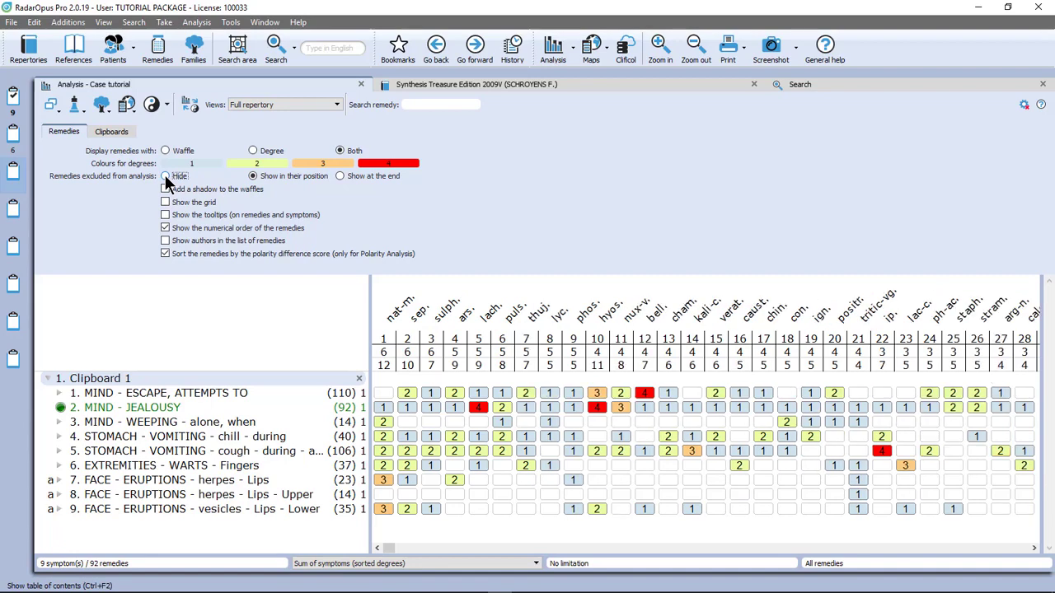
click(1023, 104)
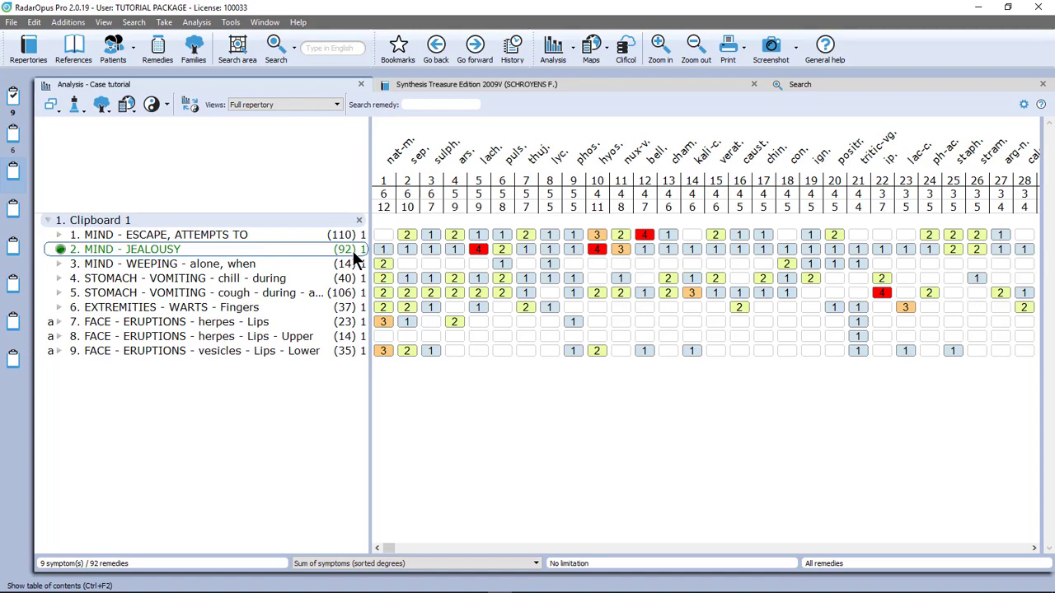
click(766, 549)
click(767, 549)
click(766, 549)
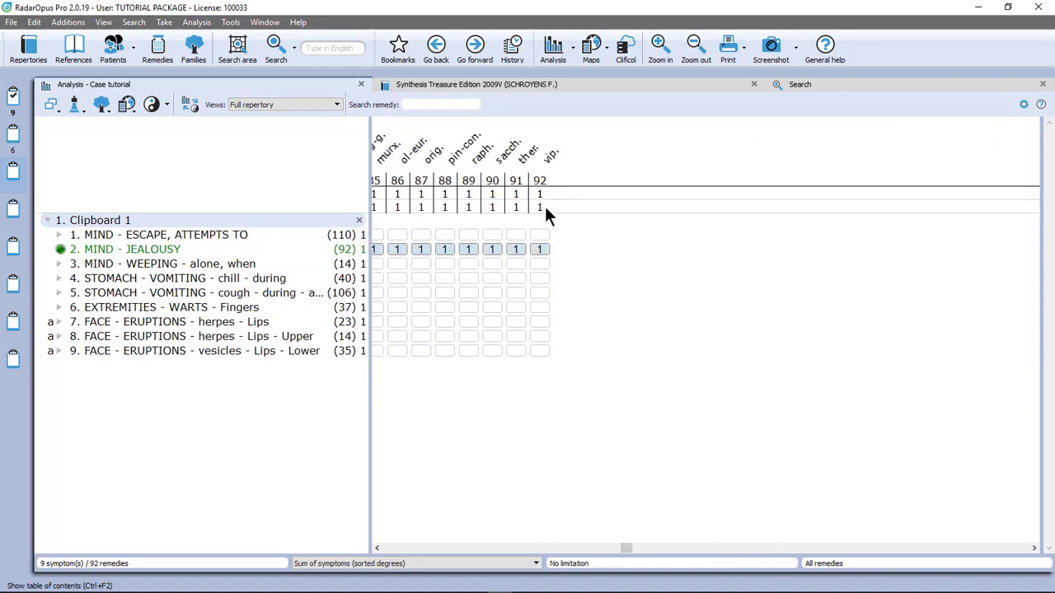
drag(626, 549, 388, 549)
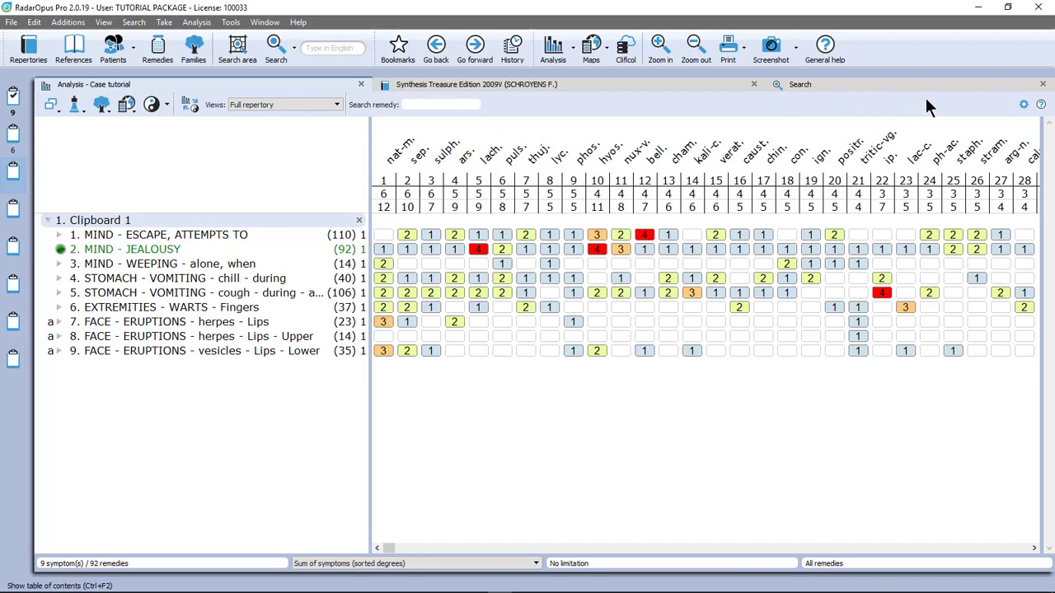
- Set the remedies excluded from the analysis to show in their position
click(1024, 105)
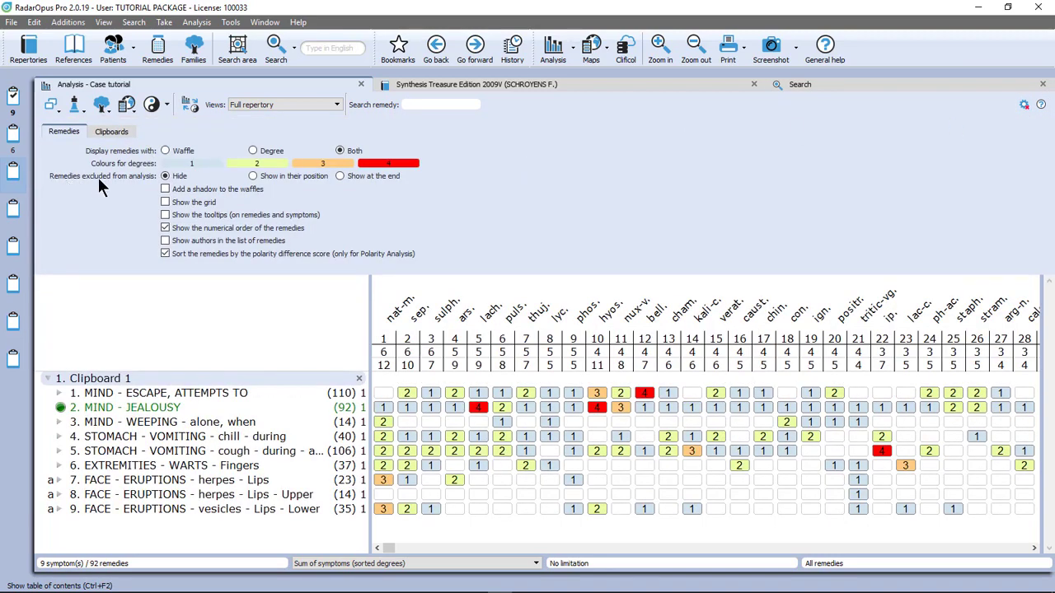
click(253, 177)
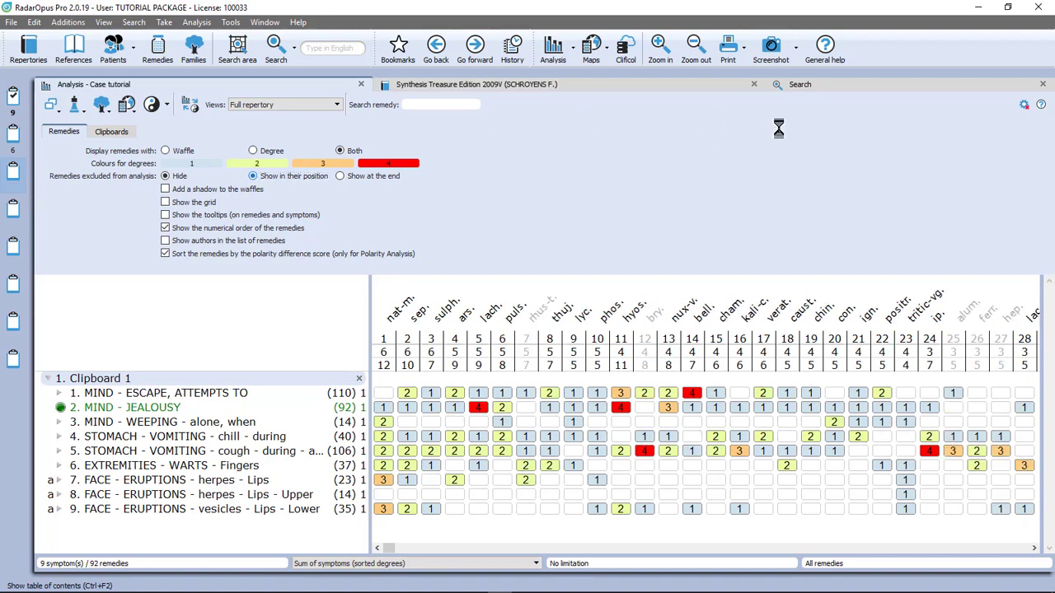
click(1022, 107)
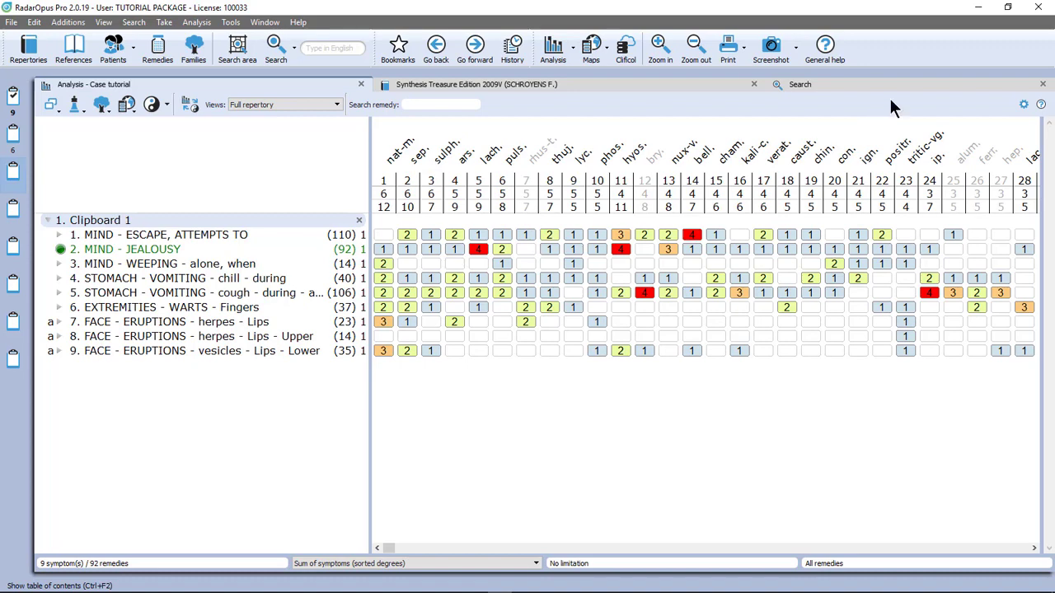
- Switch the excluded remedies back to Hide and close the analysis display settings
click(1024, 104)
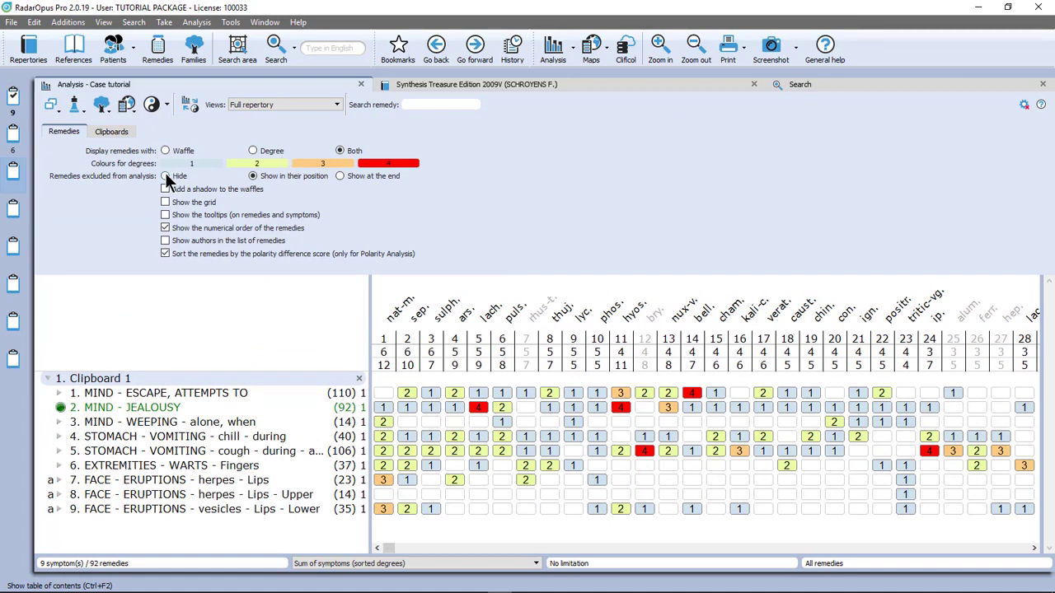
click(166, 177)
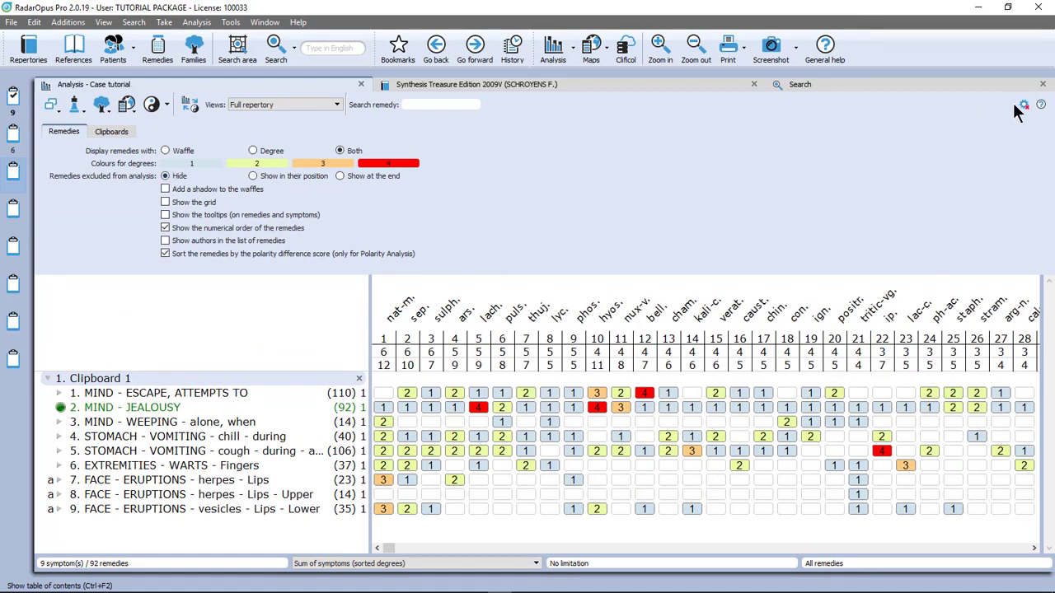
click(1024, 105)
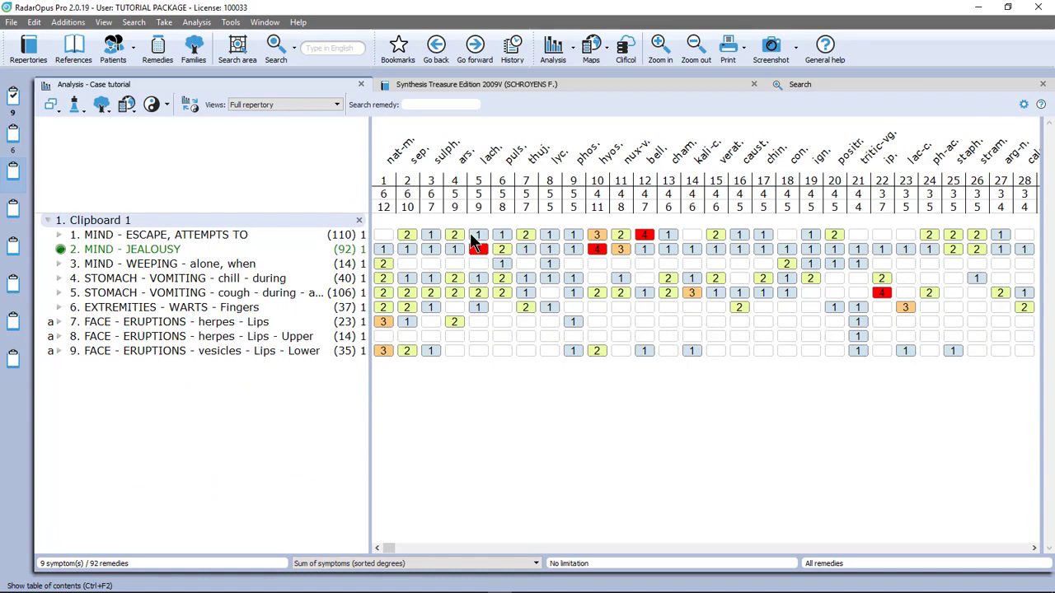
- Change the qualification of the MIND - JEALOUSY rubric back to Normal rubric
click(140, 251)
right_click(137, 251)
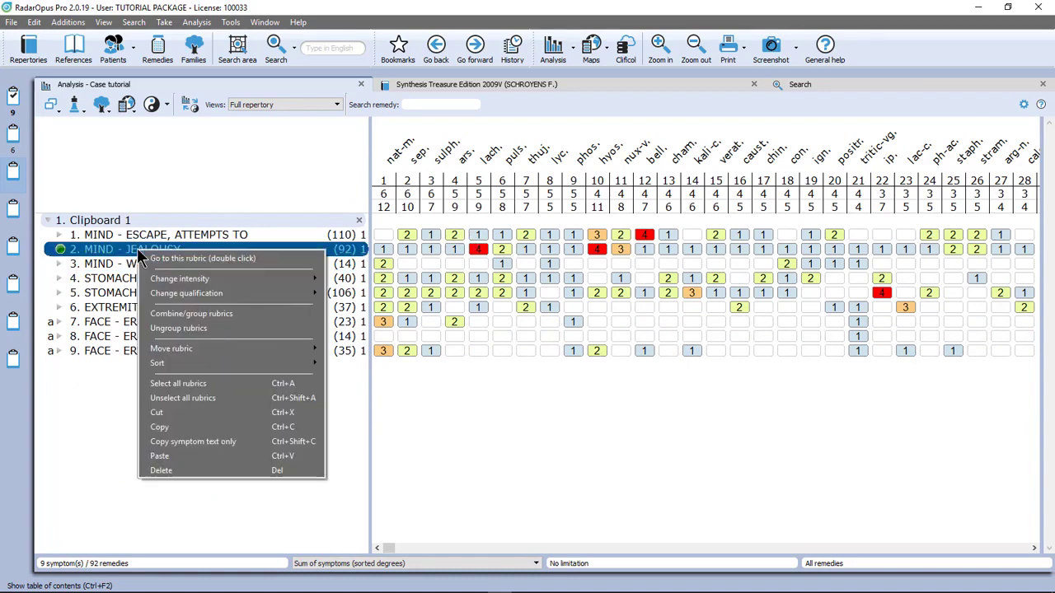
mouse_move(193, 295)
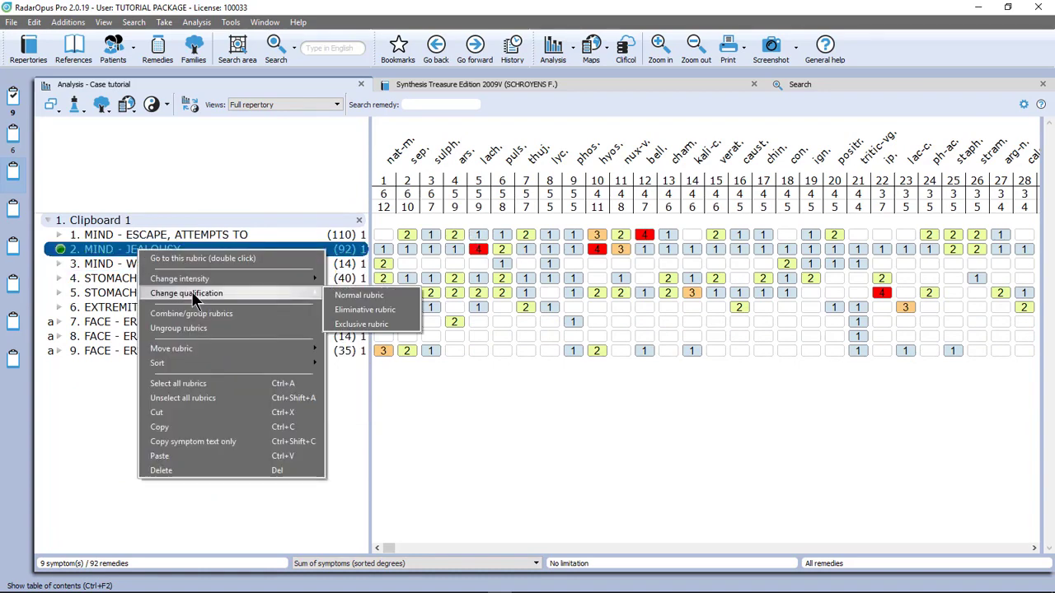
click(350, 295)
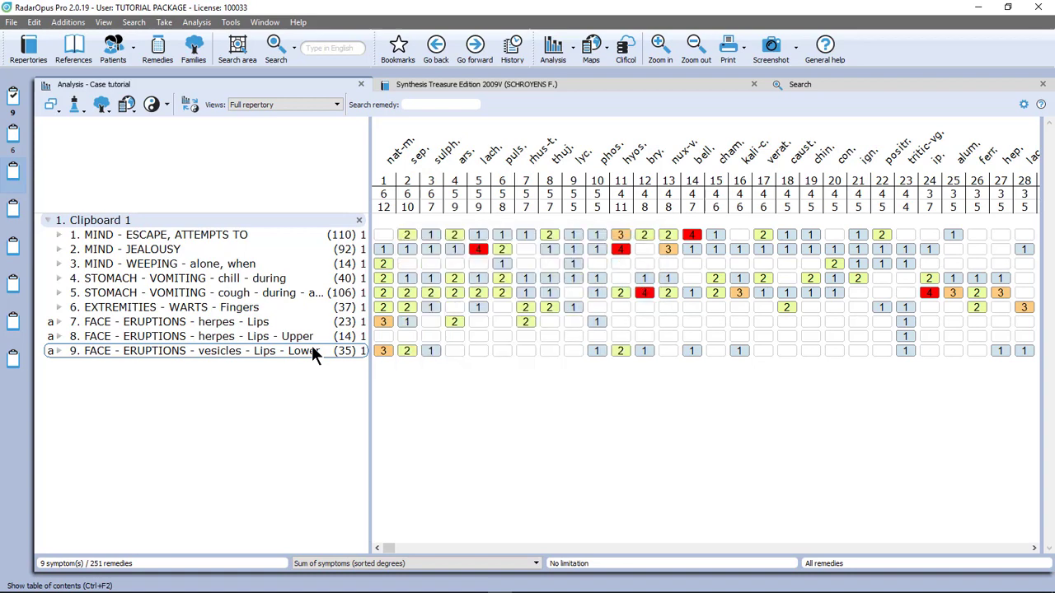
- Open the qualification choices for the FACE - ERUPTIONS - vesicles - Lips - Lower rubric
right_click(259, 349)
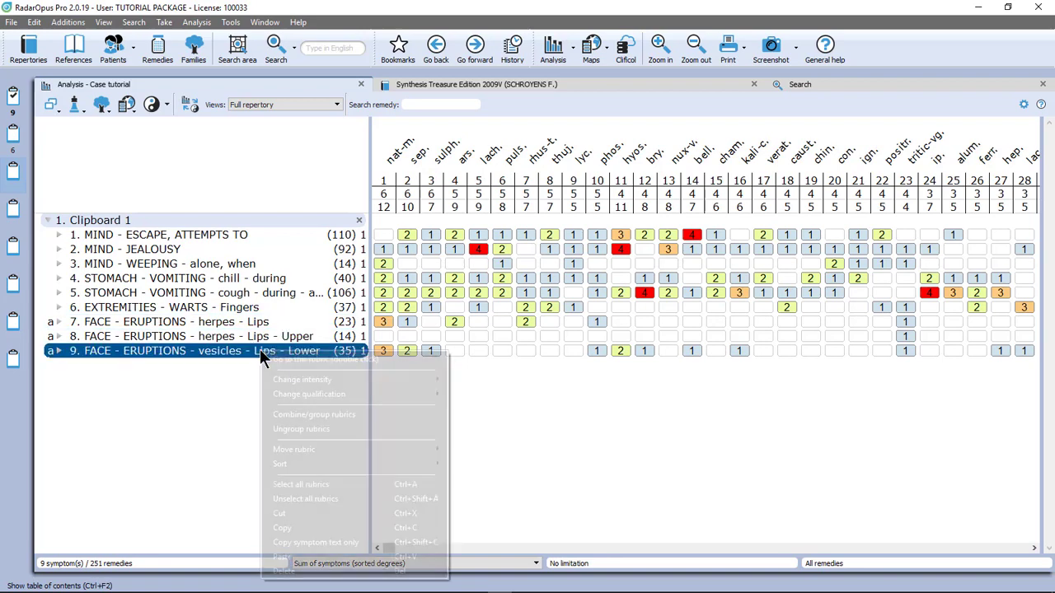
mouse_move(316, 397)
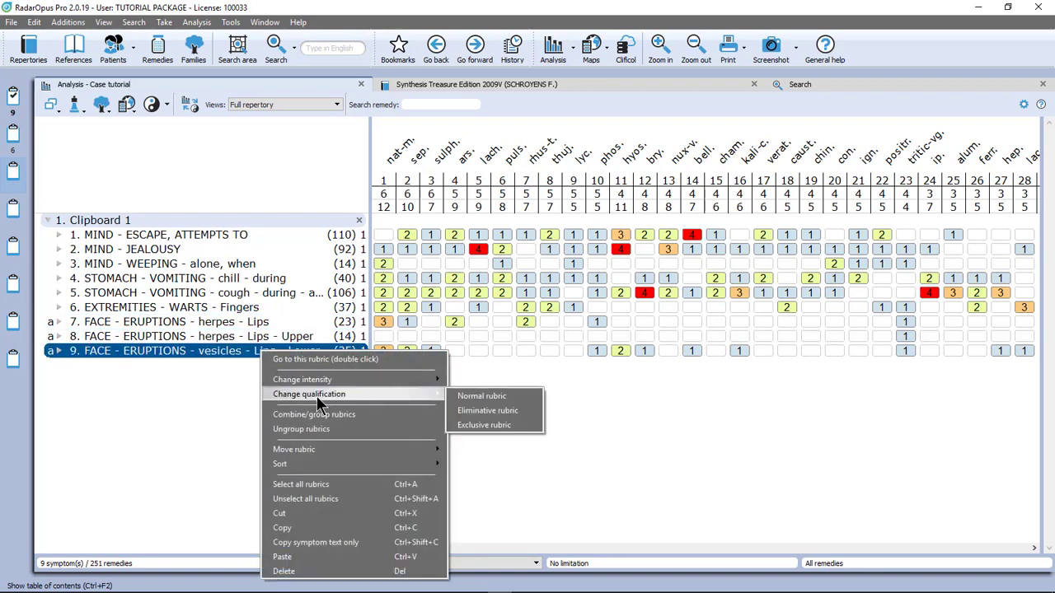